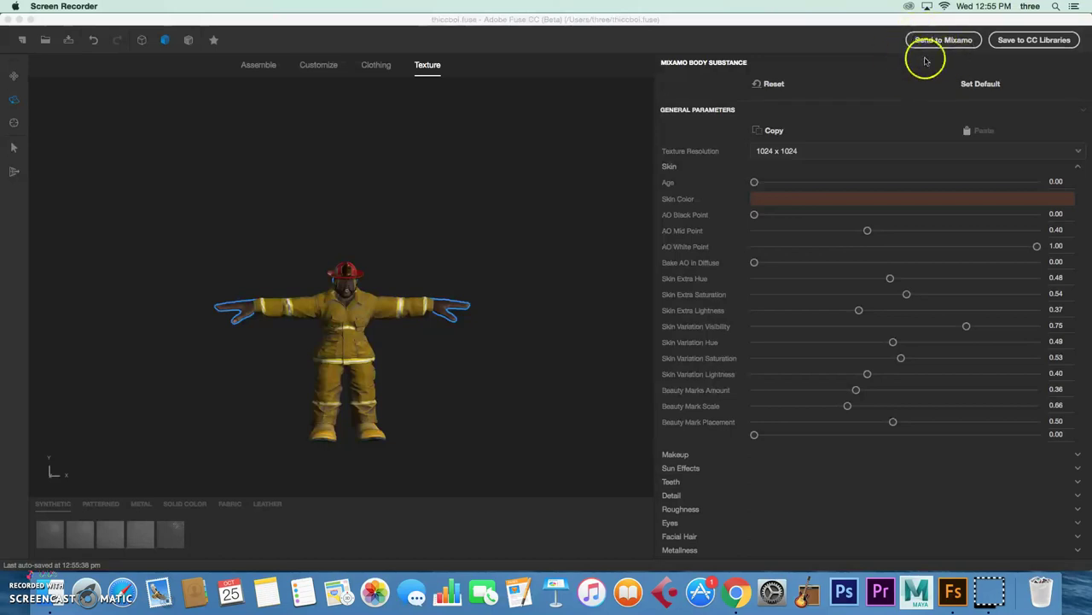
# - Deselect the firefighter in the viewport and bring up File > Export
pyautogui.click(112, 247)
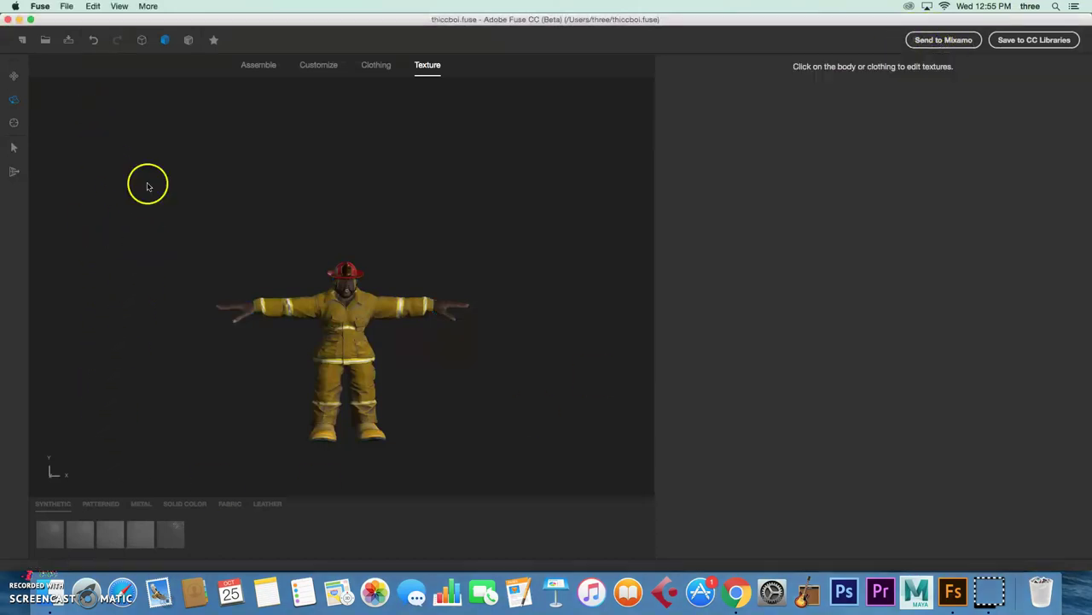
pyautogui.click(67, 7)
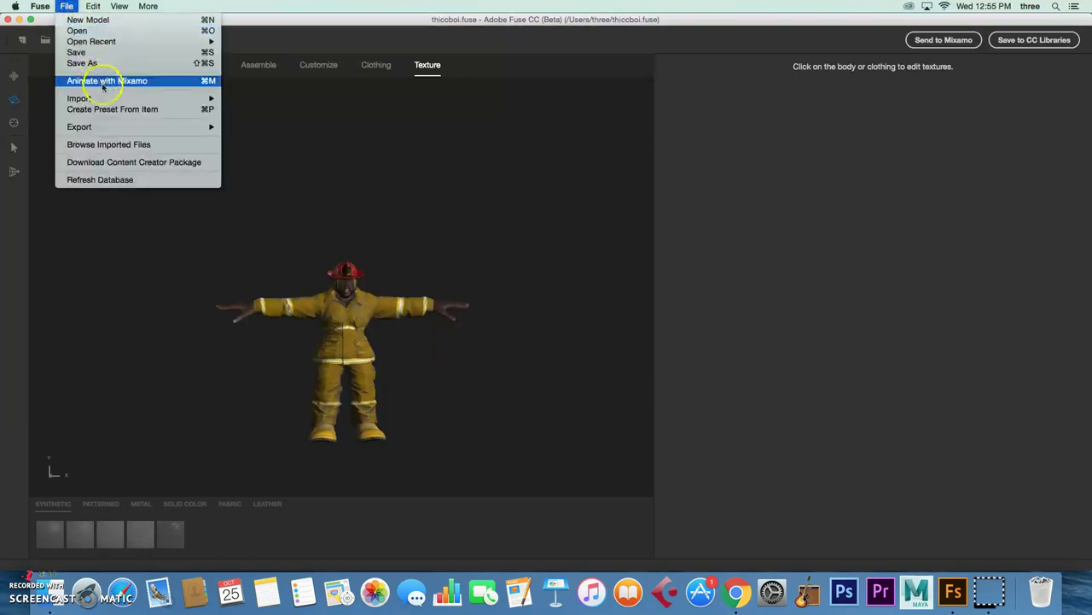
pyautogui.moveTo(125, 127)
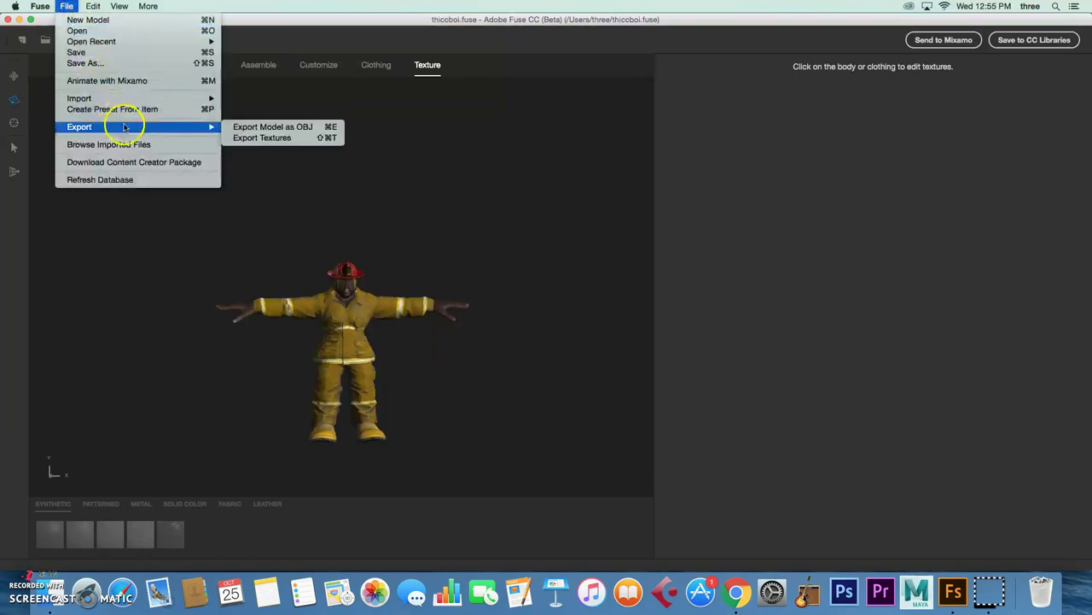
# - Export the model as OBJ with default options, saved as 'firefighter' in Downloads
pyautogui.click(252, 128)
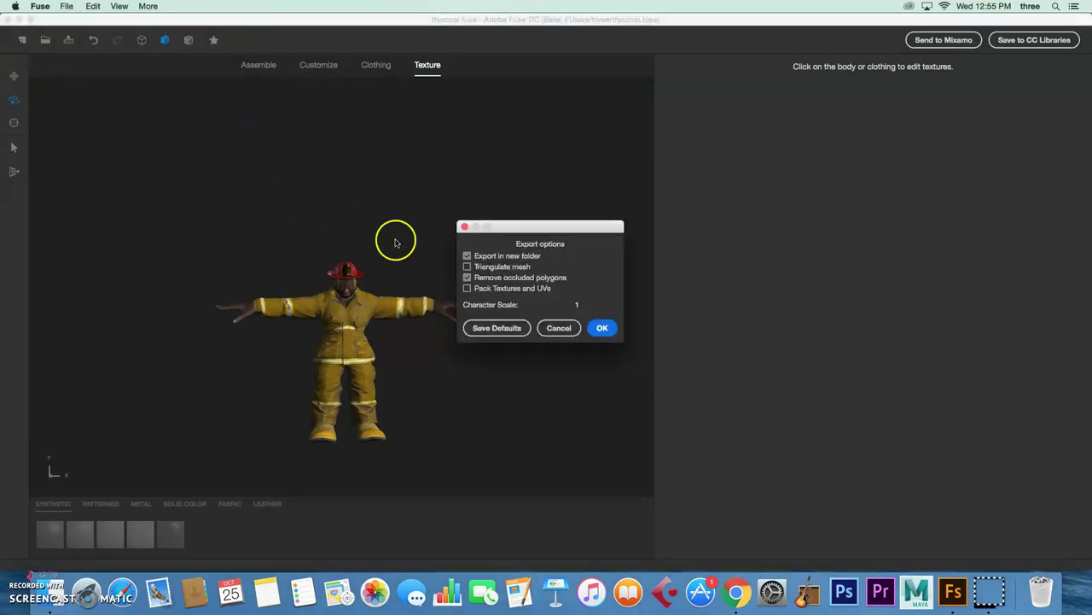
pyautogui.click(602, 328)
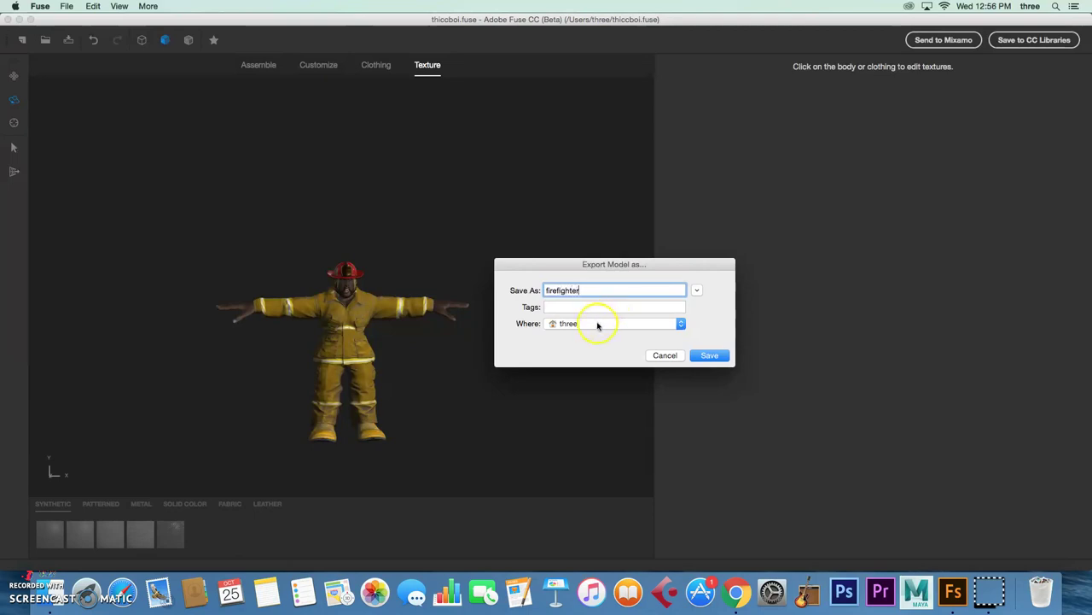
pyautogui.click(598, 324)
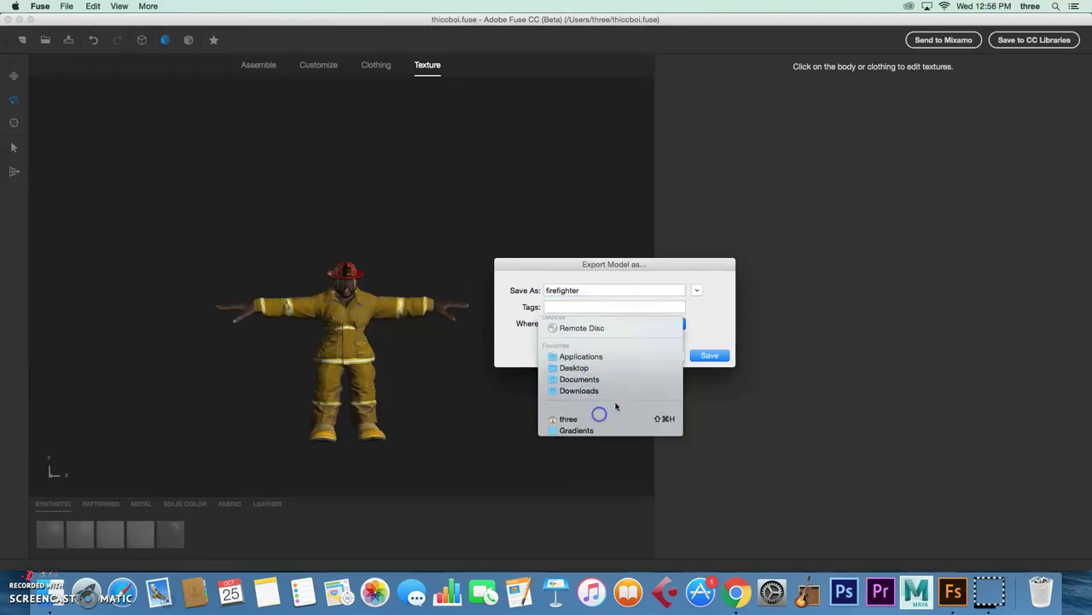
pyautogui.click(589, 390)
pyautogui.click(706, 356)
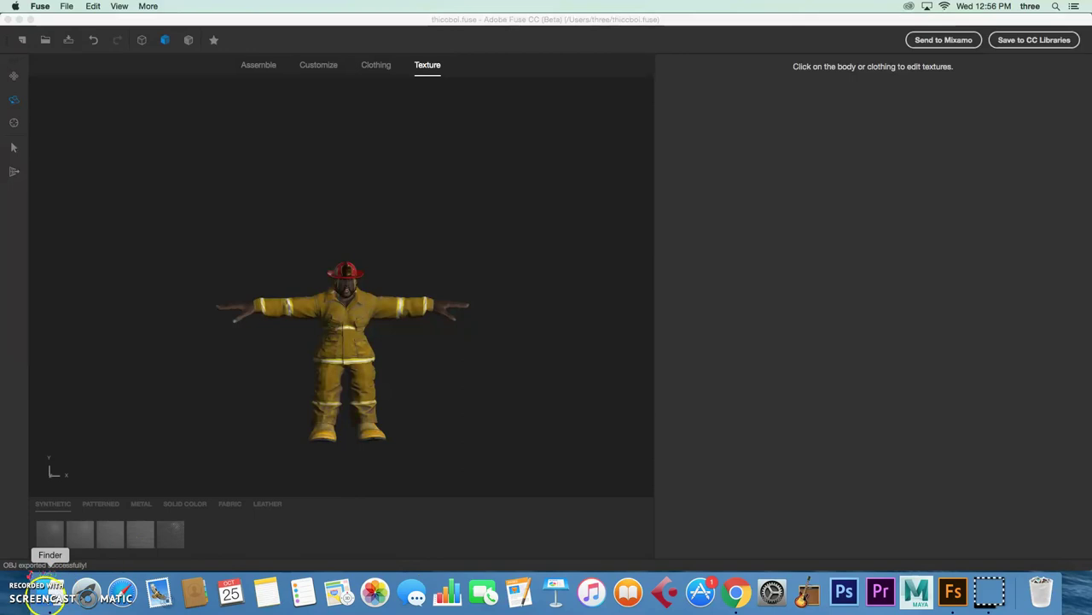
# - Open Finder on Downloads in list view, widen the window and scroll to the firefighter folder
pyautogui.click(47, 593)
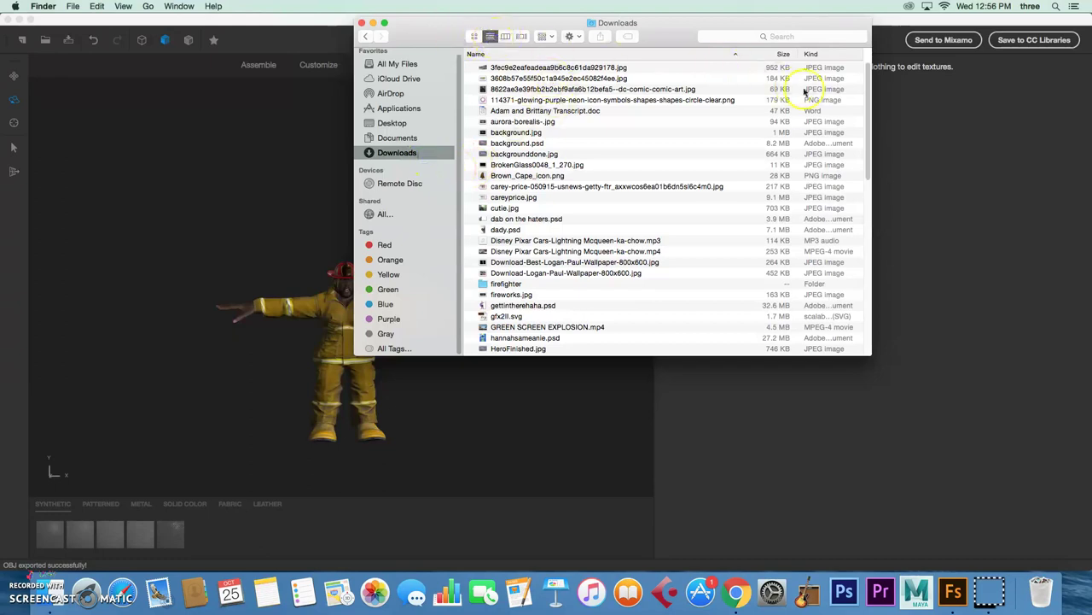
pyautogui.moveTo(871, 98); pyautogui.dragTo(1003, 85)
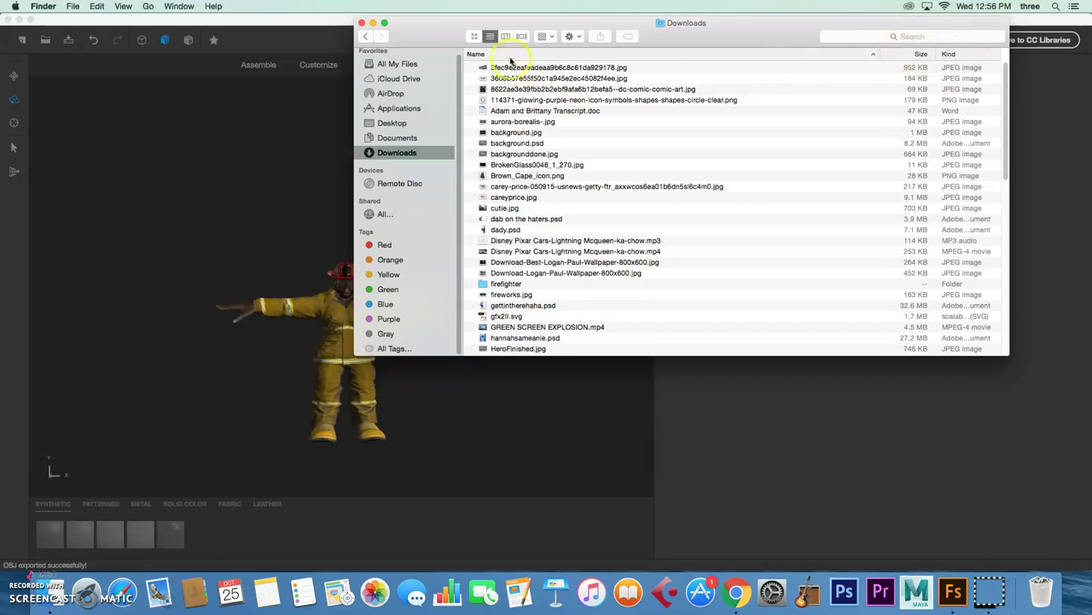
pyautogui.click(476, 37)
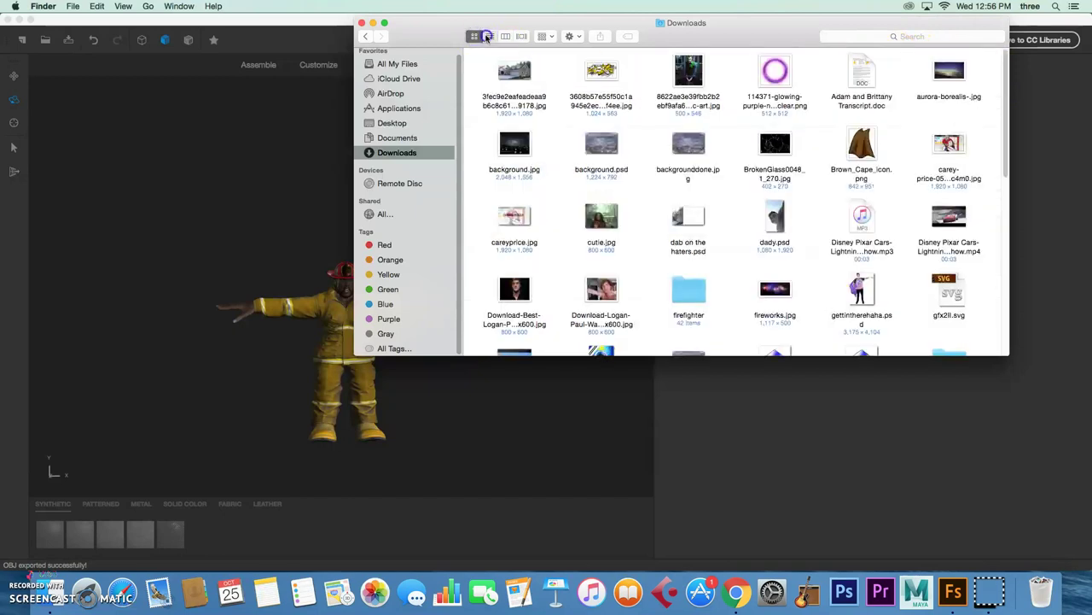
pyautogui.click(489, 36)
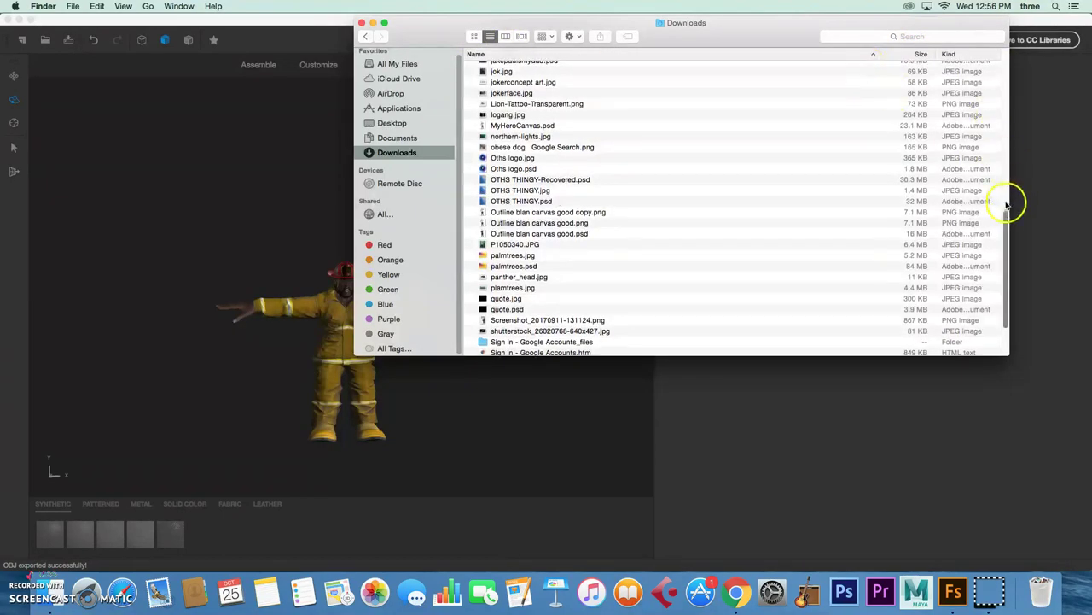
pyautogui.moveTo(1005, 213); pyautogui.dragTo(999, 71)
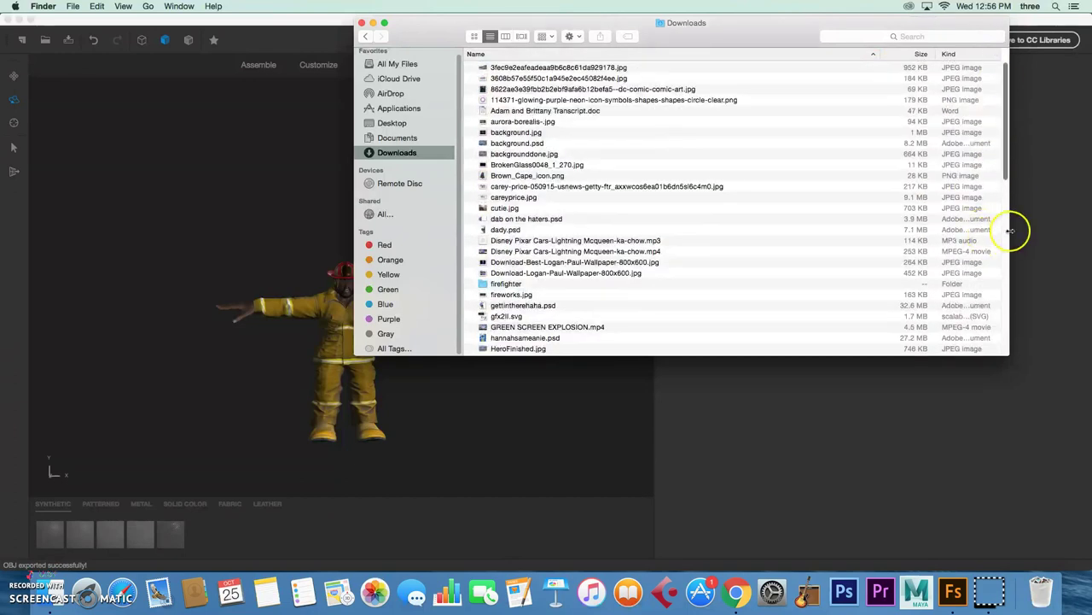
pyautogui.moveTo(1005, 227); pyautogui.dragTo(891, 227)
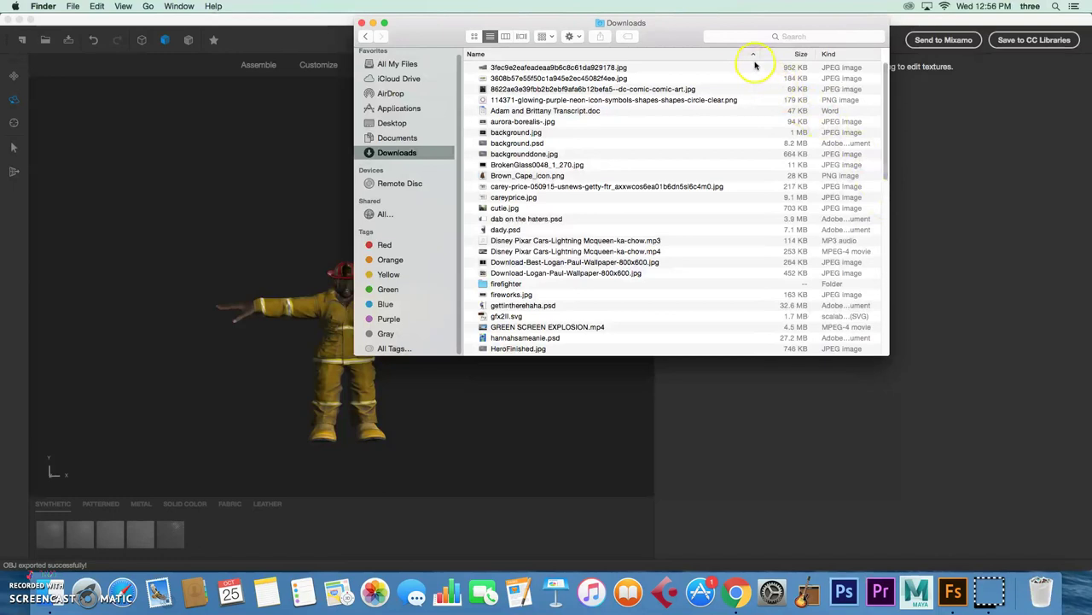
pyautogui.scroll(-4, 584, 108)
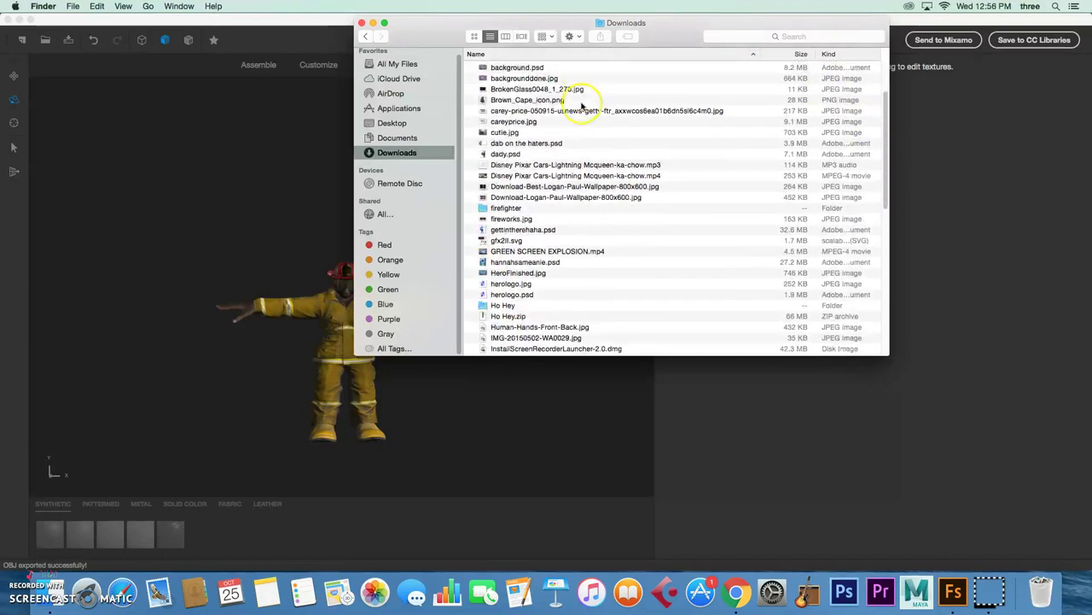
pyautogui.scroll(-2, 584, 108)
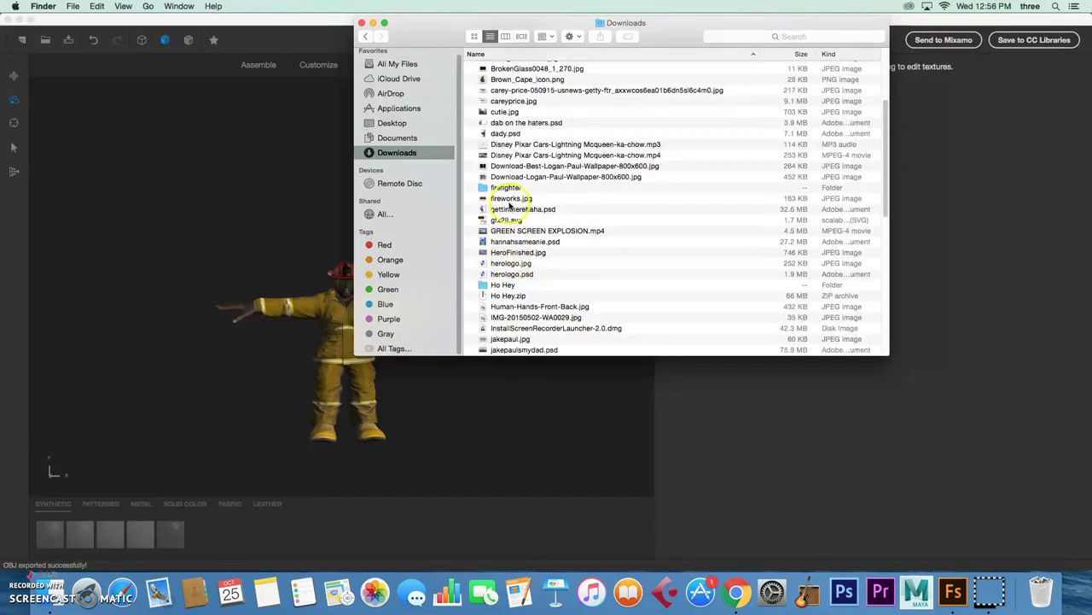
# - Open the firefighter folder to check its exported textures, then return to Downloads
pyautogui.click(509, 188)
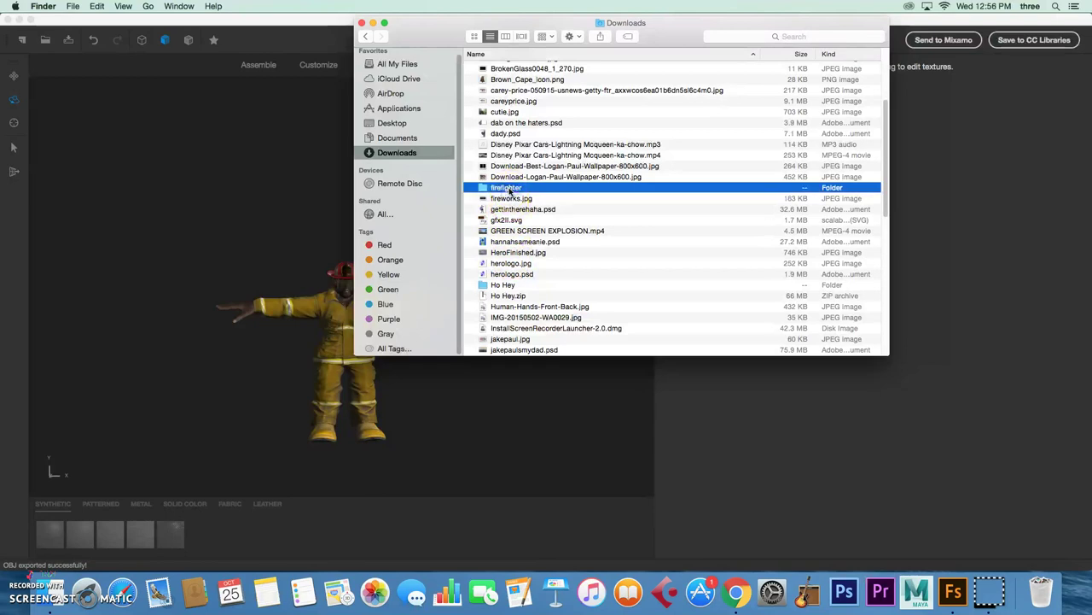
pyautogui.doubleClick(509, 189)
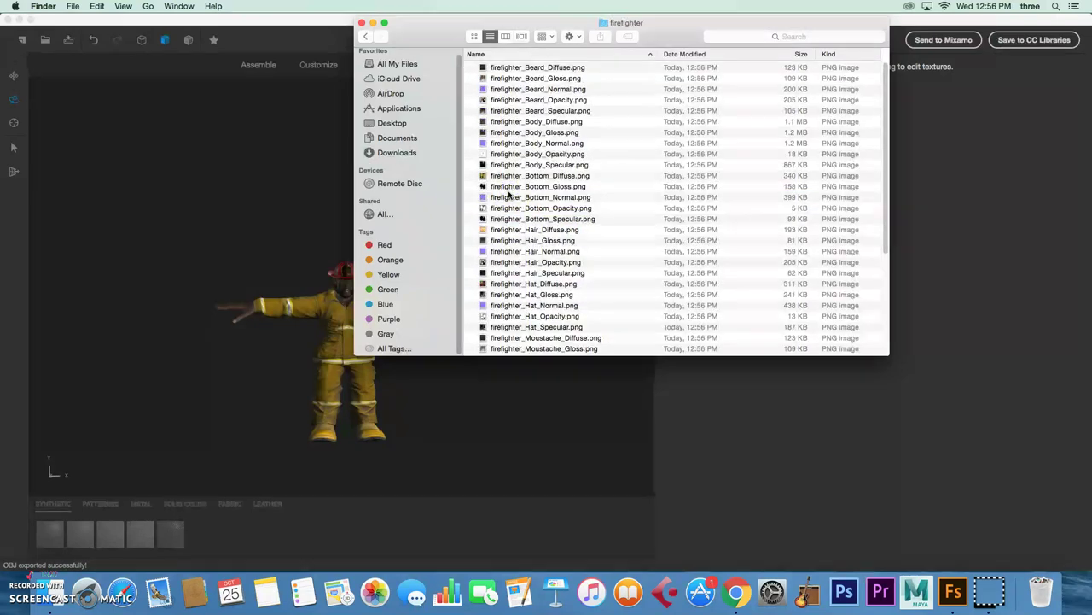
pyautogui.scroll(-4, 509, 195)
pyautogui.click(366, 36)
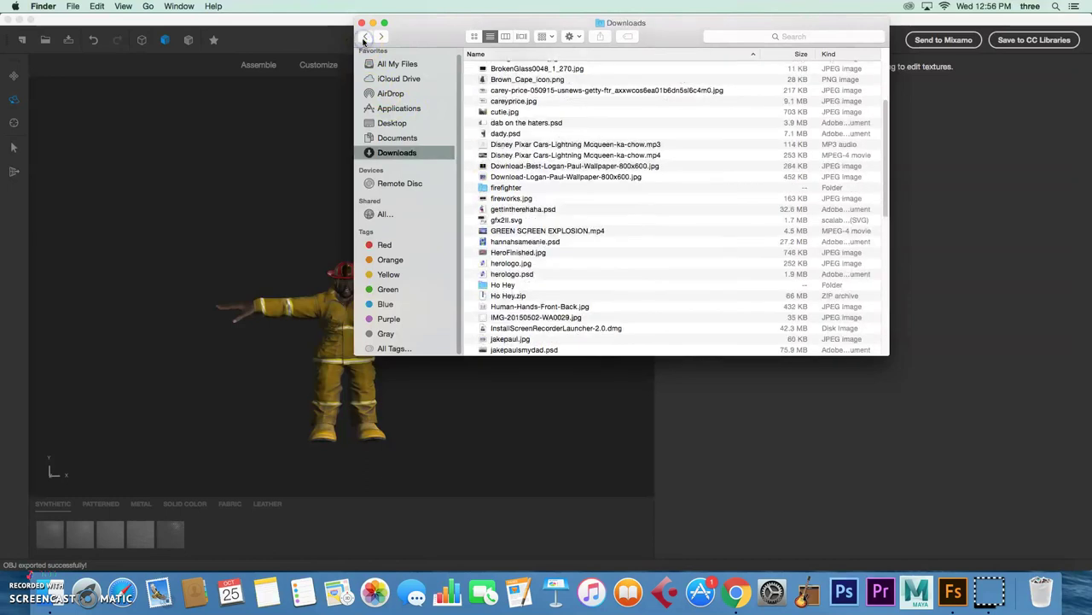
# - Compress the firefighter folder into firefighter.zip
pyautogui.click(509, 188)
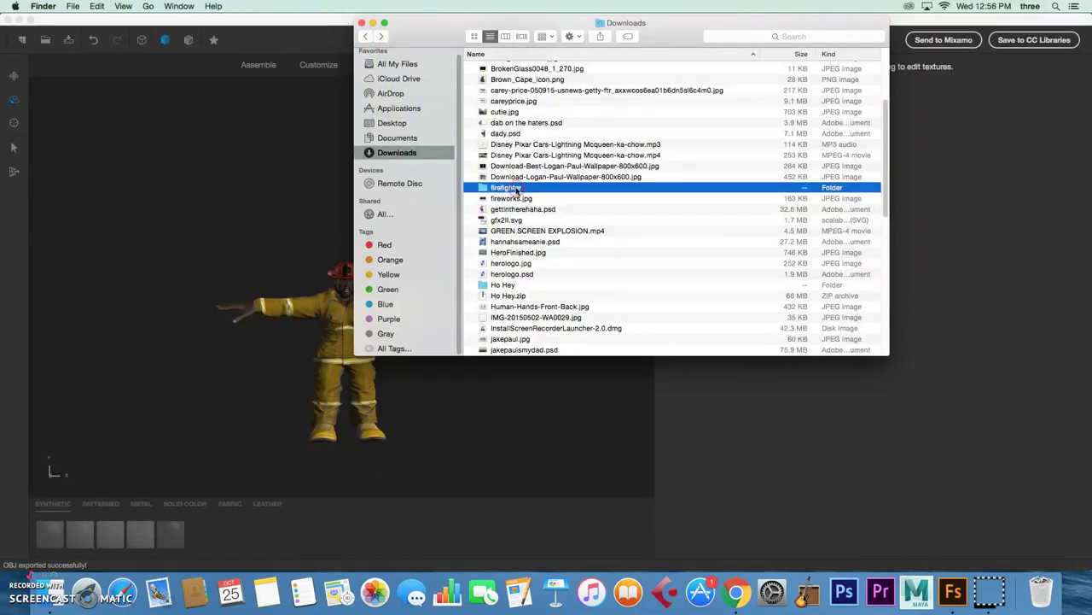
pyautogui.rightClick(516, 189)
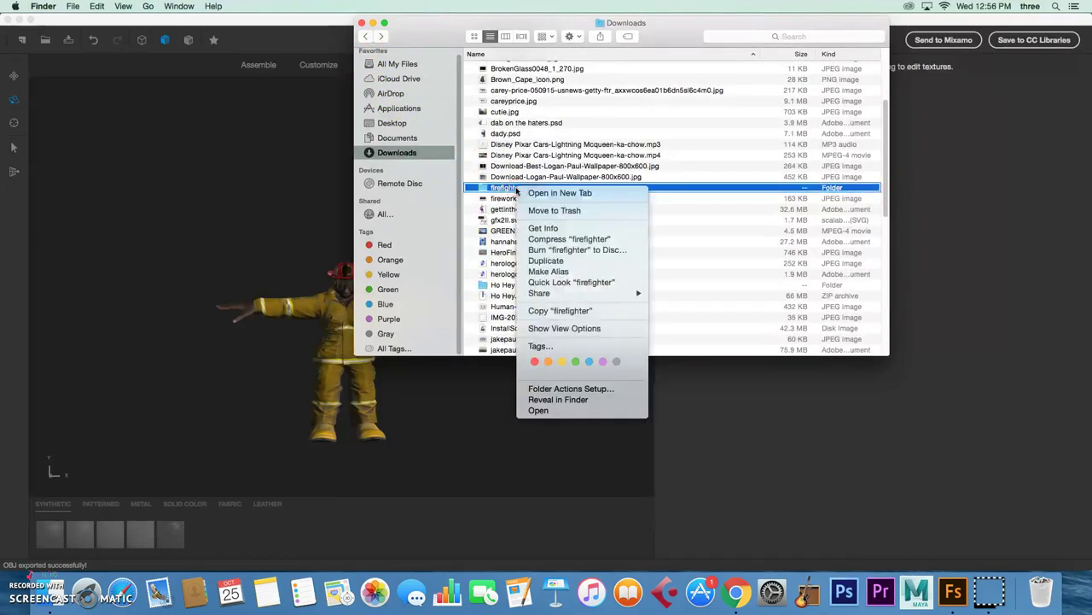
pyautogui.click(547, 240)
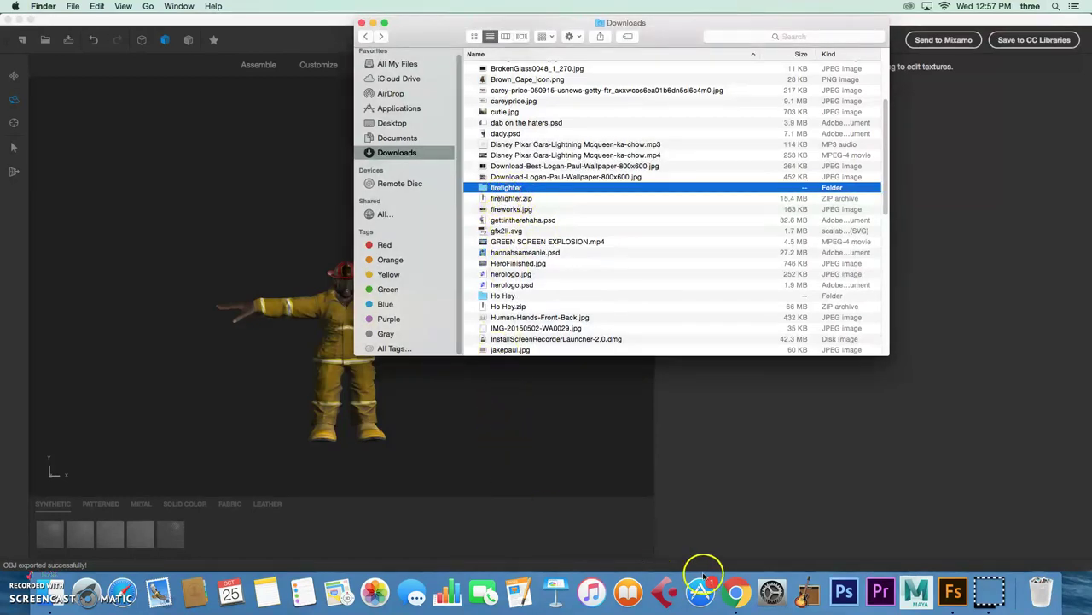
# - Switch to the Mixamo tab in Chrome and sign in with a Google account
pyautogui.click(738, 597)
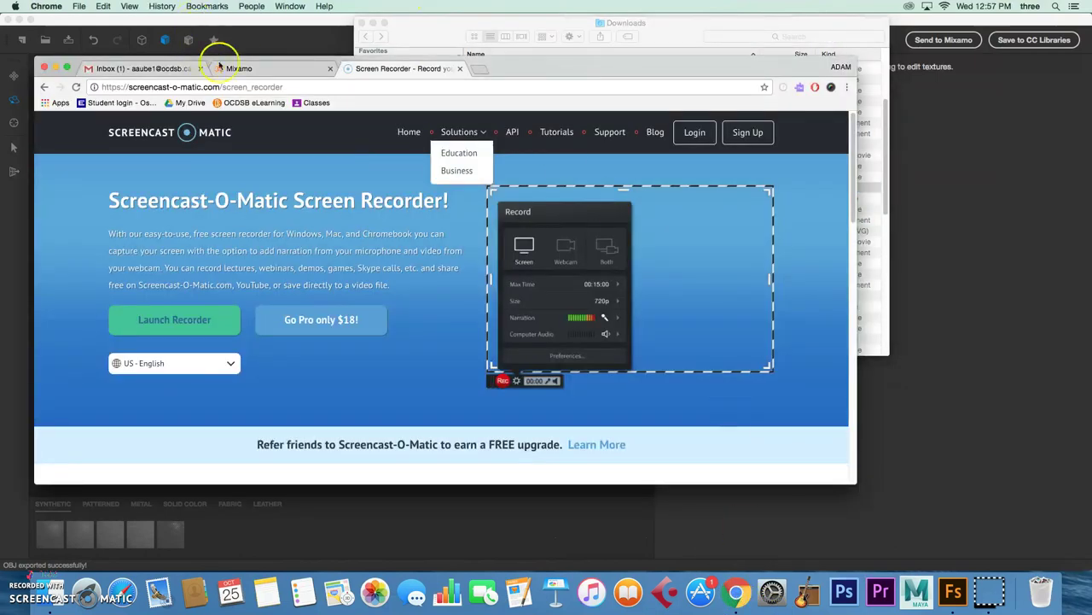
pyautogui.click(245, 68)
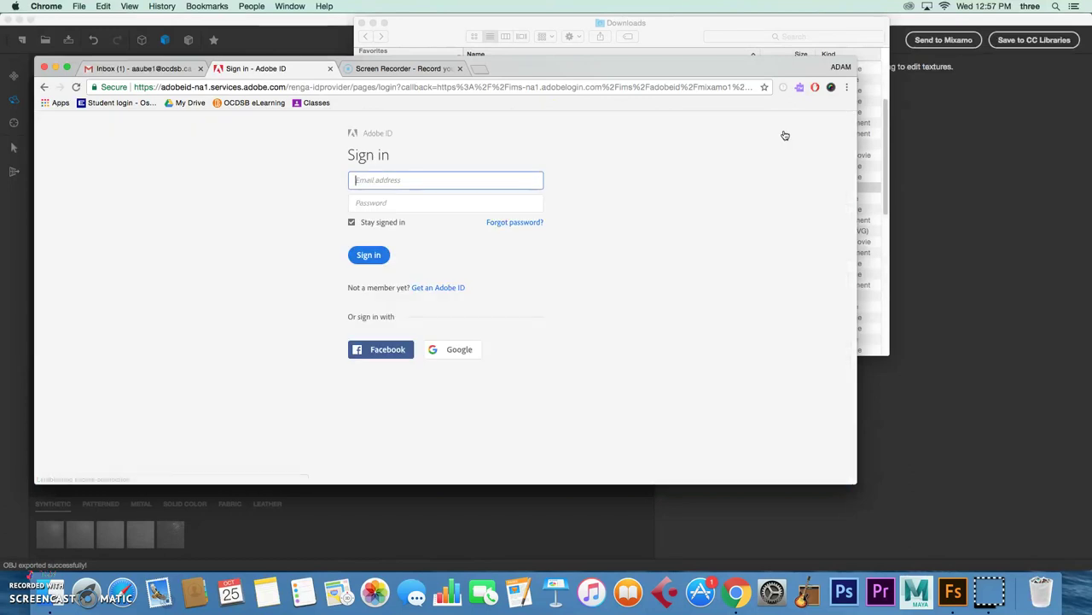
pyautogui.click(453, 354)
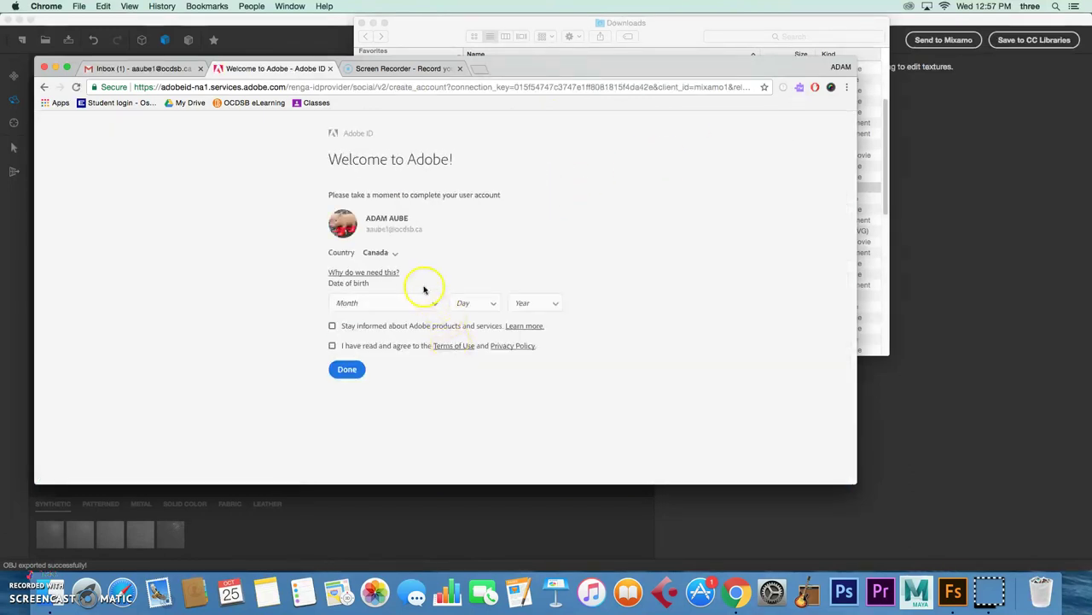
# - Enter birth date January 1, 2000, accept the terms and submit the account details
pyautogui.click(432, 302)
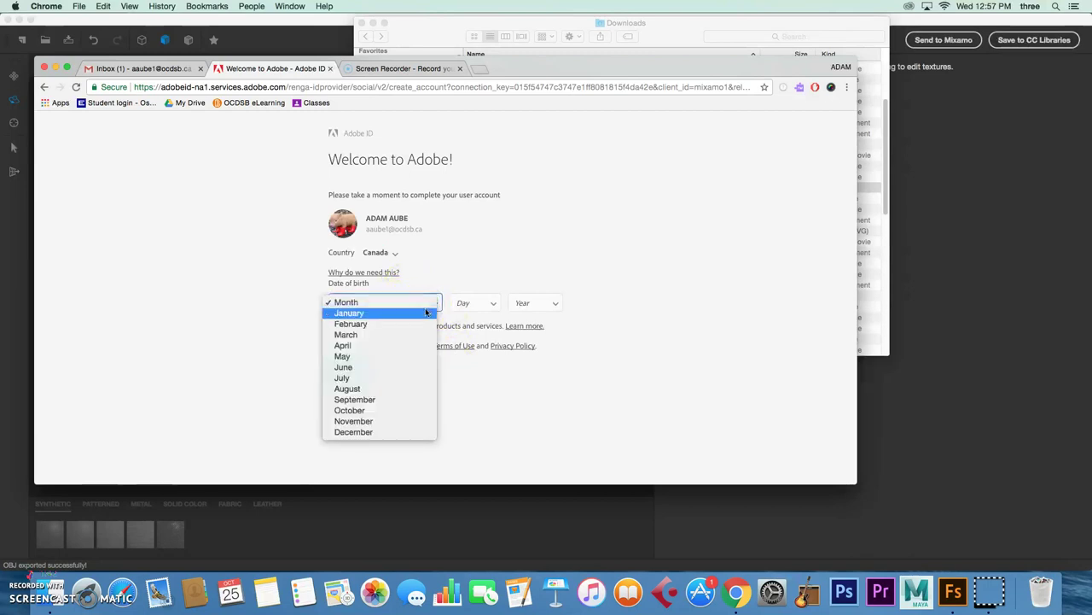
pyautogui.click(458, 305)
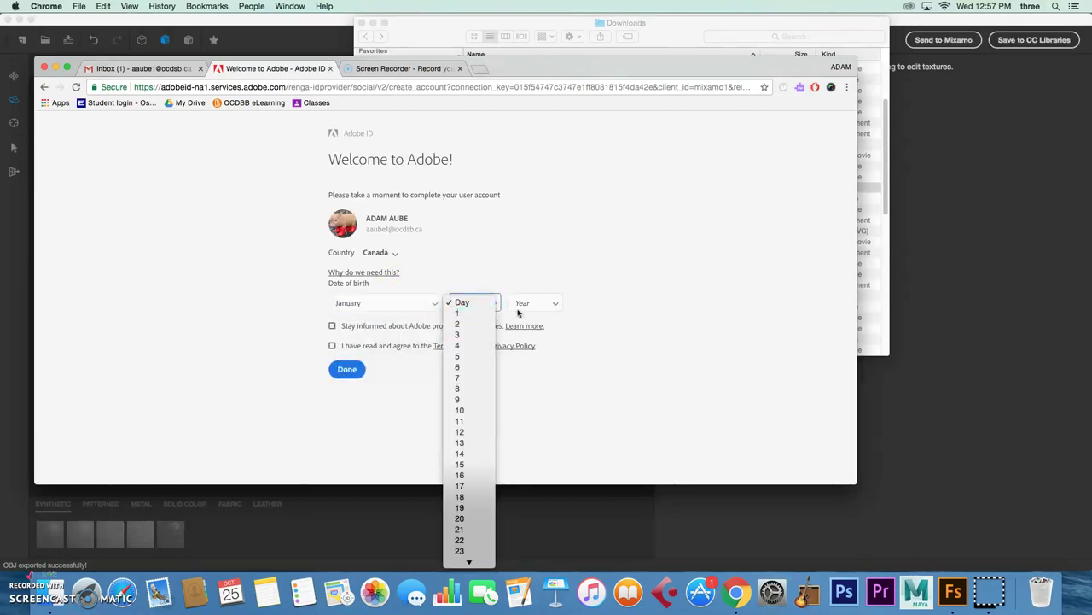
pyautogui.click(464, 313)
pyautogui.click(555, 303)
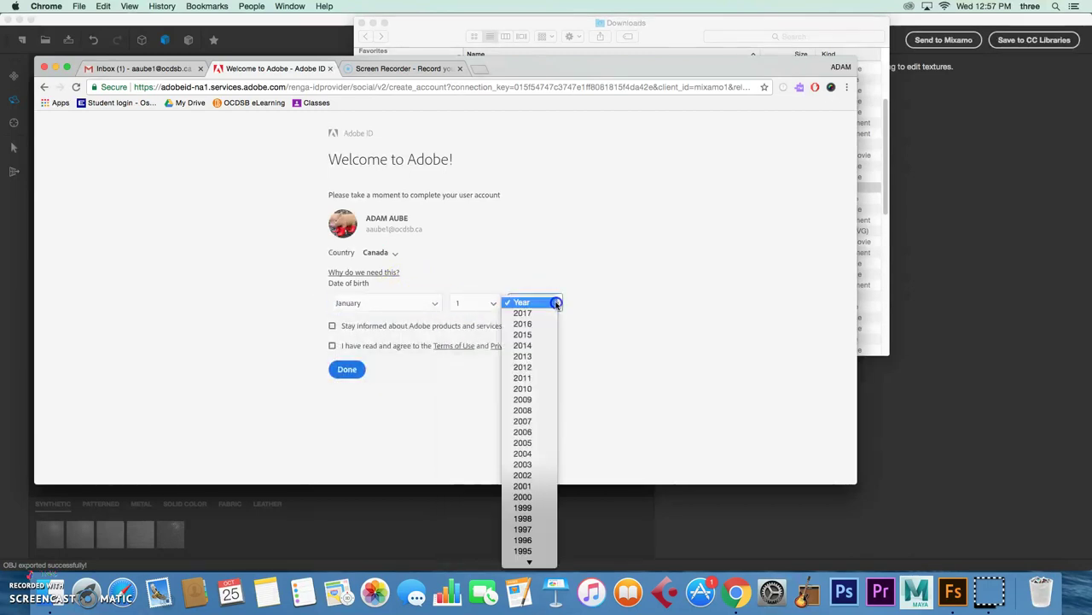
pyautogui.click(530, 499)
pyautogui.click(332, 326)
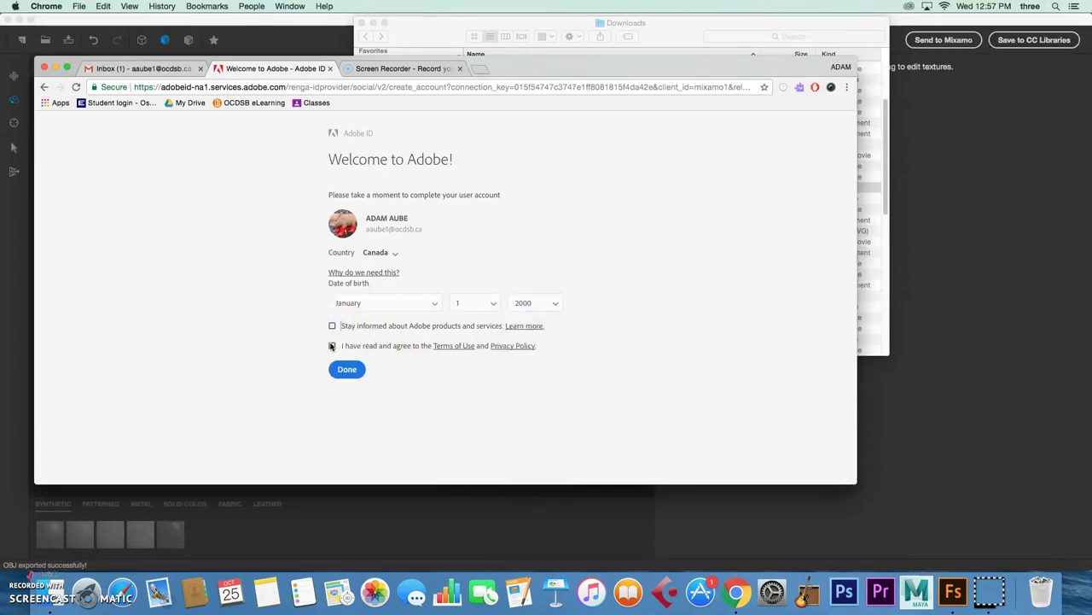
pyautogui.click(346, 369)
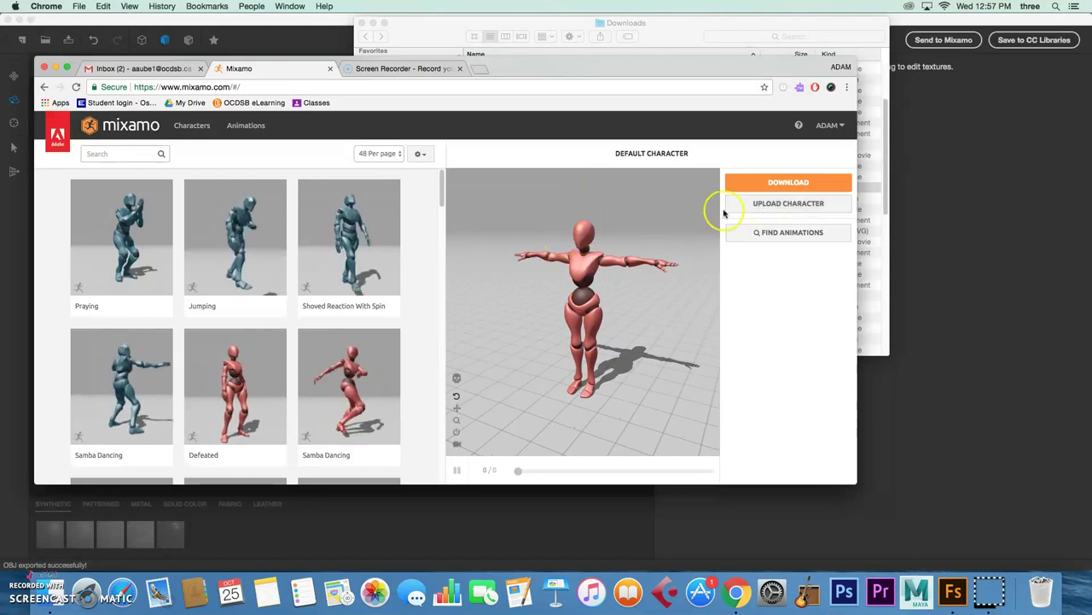
# - Upload firefighter.zip from Downloads as a new Mixamo character
pyautogui.click(762, 205)
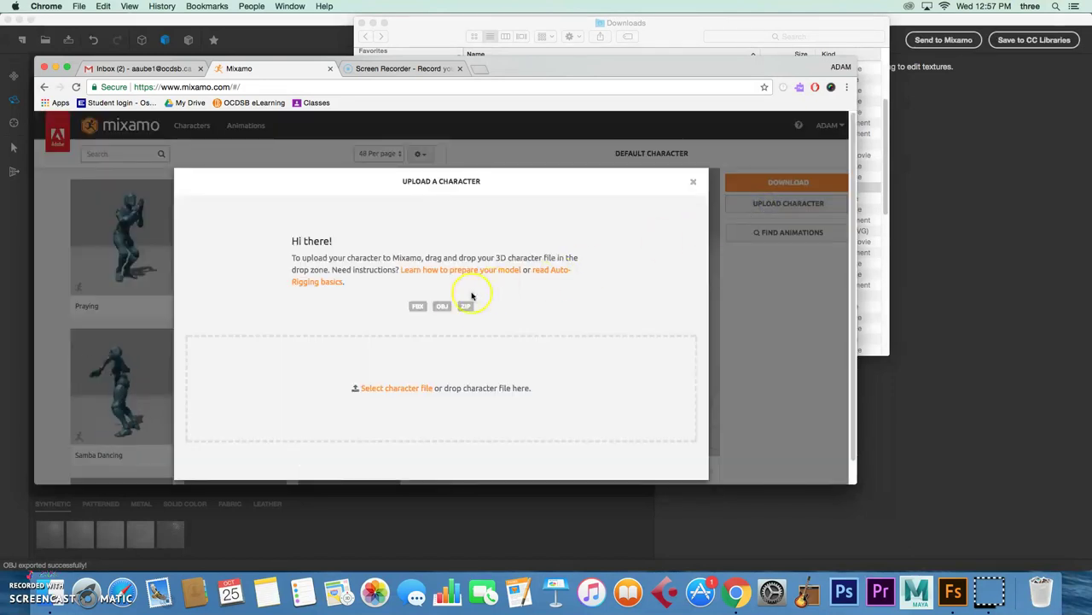
pyautogui.click(398, 390)
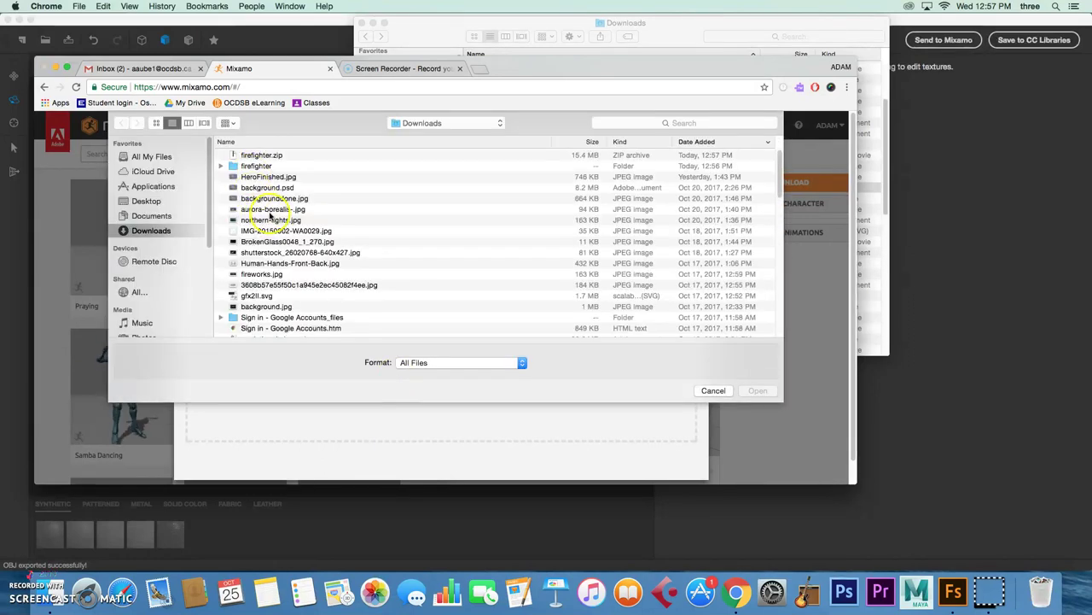
pyautogui.click(265, 155)
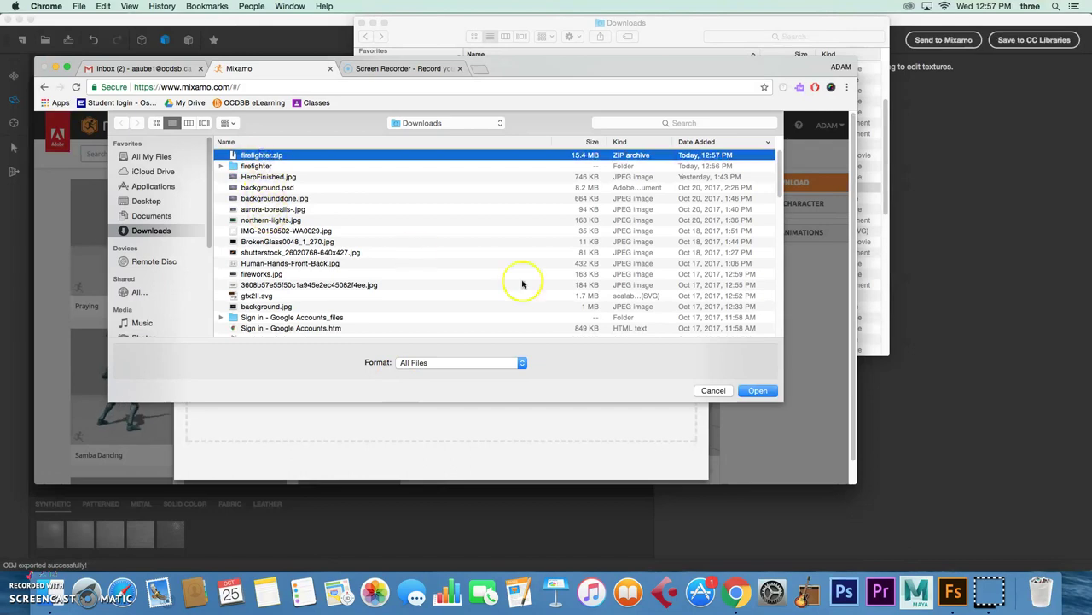
pyautogui.click(757, 390)
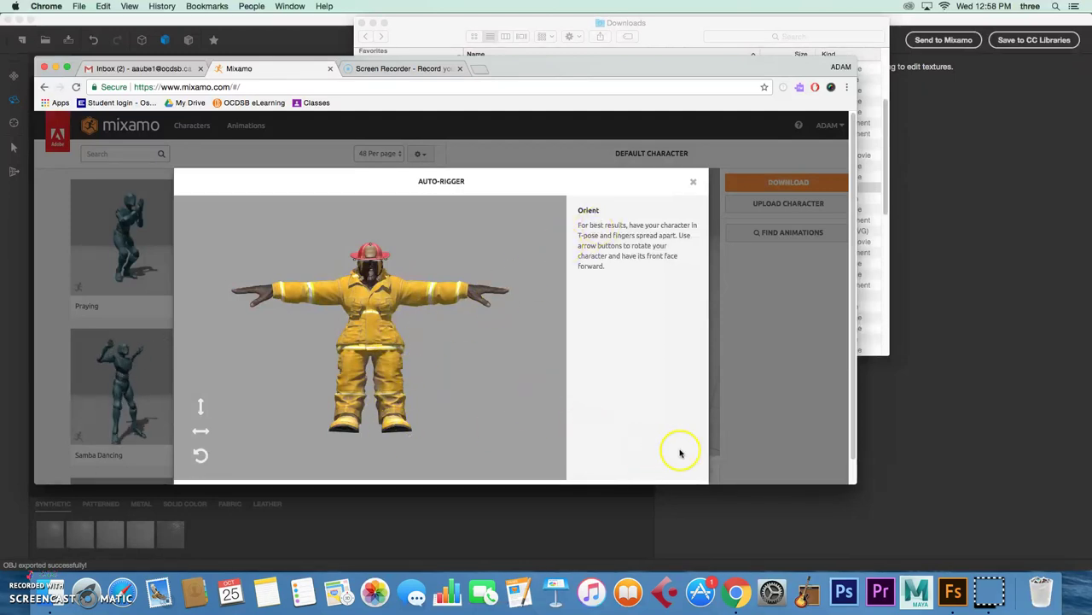
# - Accept the firefighter's orientation and move on to marker placement
pyautogui.click(852, 380)
pyautogui.moveTo(852, 380); pyautogui.dragTo(853, 415)
pyautogui.click(681, 468)
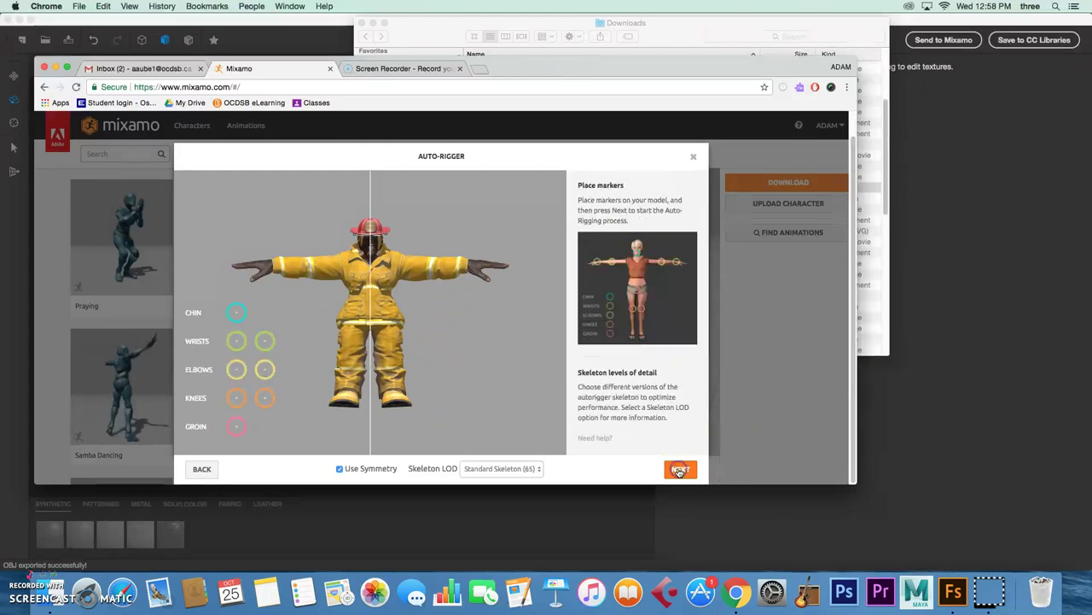
# - Place the chin, wrist, elbow, knee and groin markers, then start auto-rigging
pyautogui.moveTo(237, 312); pyautogui.dragTo(370, 250)
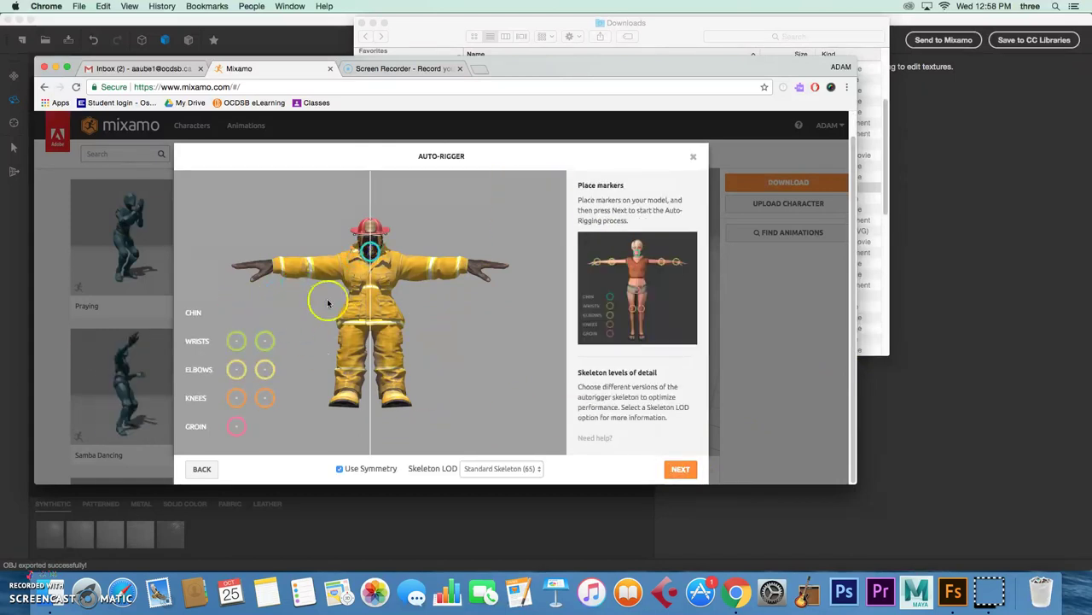
pyautogui.moveTo(280, 342)
pyautogui.mouseDown()
pyautogui.moveTo(342, 286)
pyautogui.moveTo(303, 264)
pyautogui.moveTo(273, 268)
pyautogui.mouseUp()
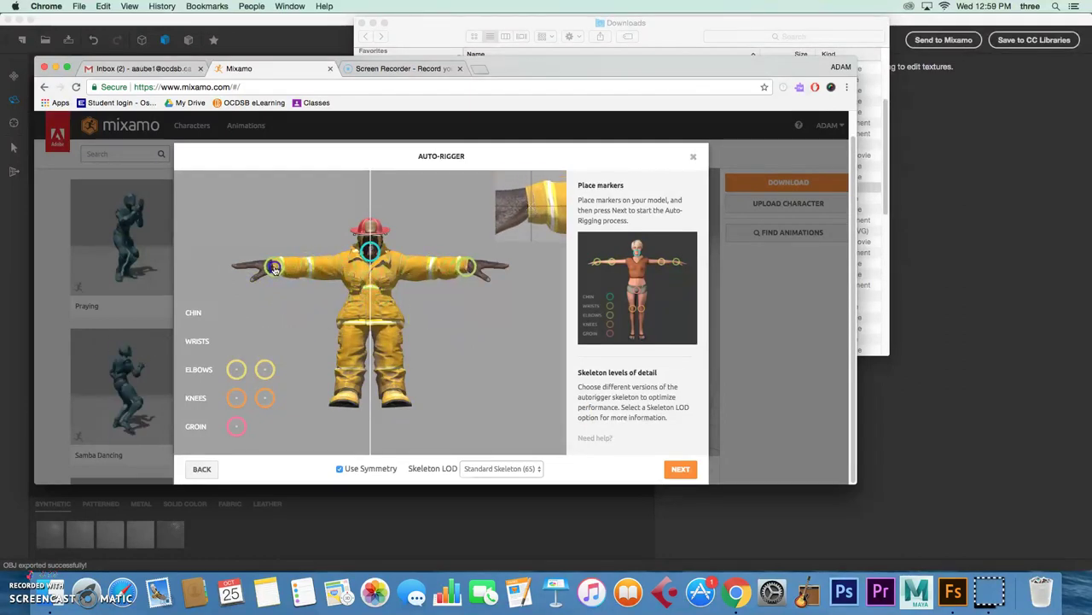
pyautogui.moveTo(265, 369)
pyautogui.mouseDown()
pyautogui.moveTo(329, 352)
pyautogui.moveTo(309, 268)
pyautogui.mouseUp()
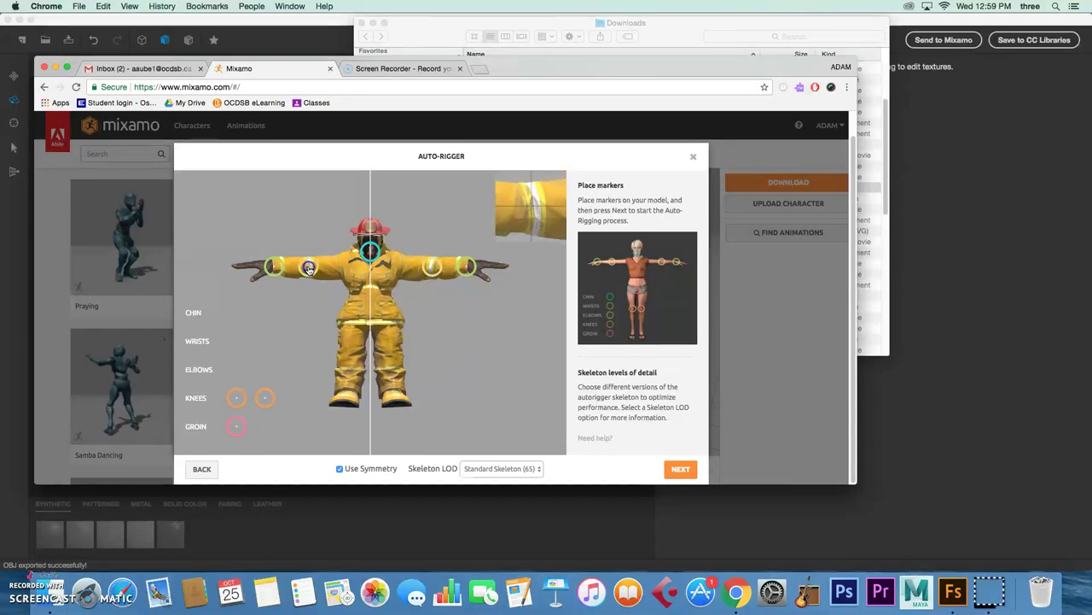
pyautogui.click(257, 351)
pyautogui.moveTo(270, 395); pyautogui.dragTo(349, 362)
pyautogui.moveTo(241, 419); pyautogui.dragTo(370, 330)
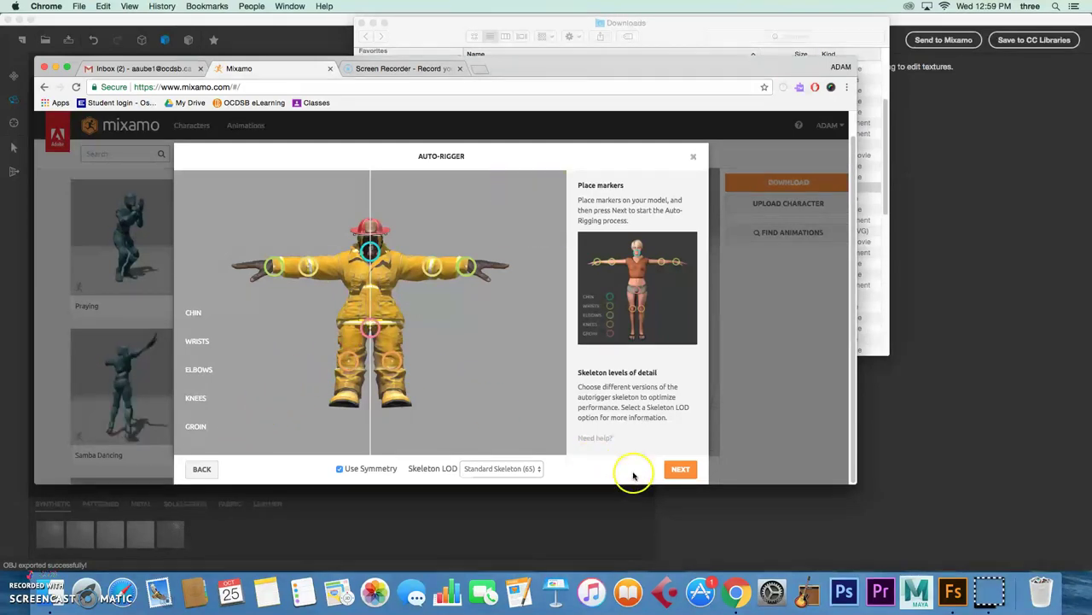
pyautogui.click(674, 469)
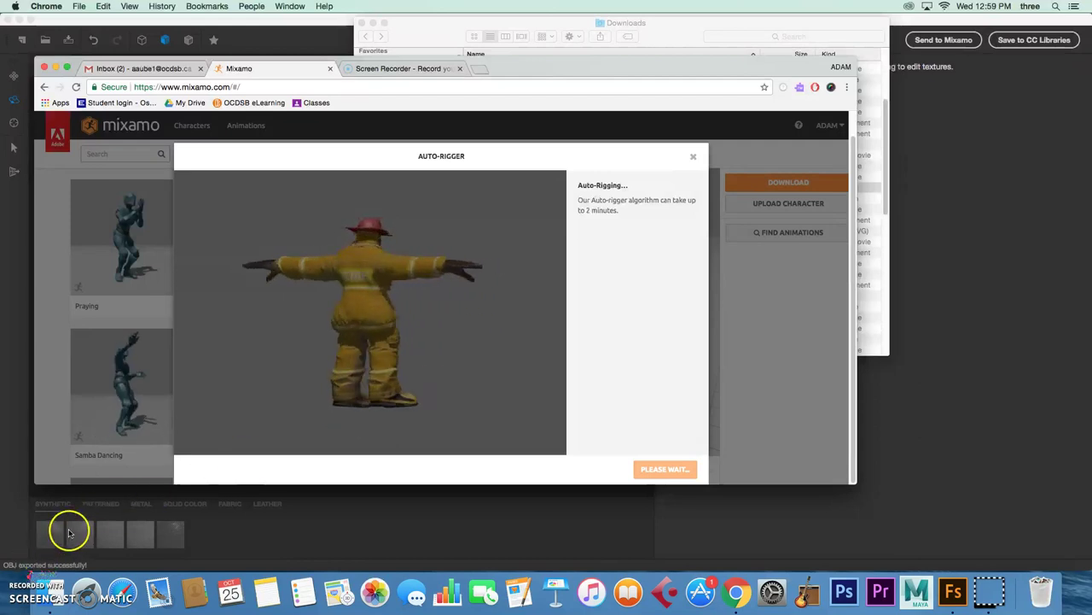
# - Cancel the accidental Print dialog and hide Chrome with Cmd+H, revealing Fuse
pyautogui.press('super+p')
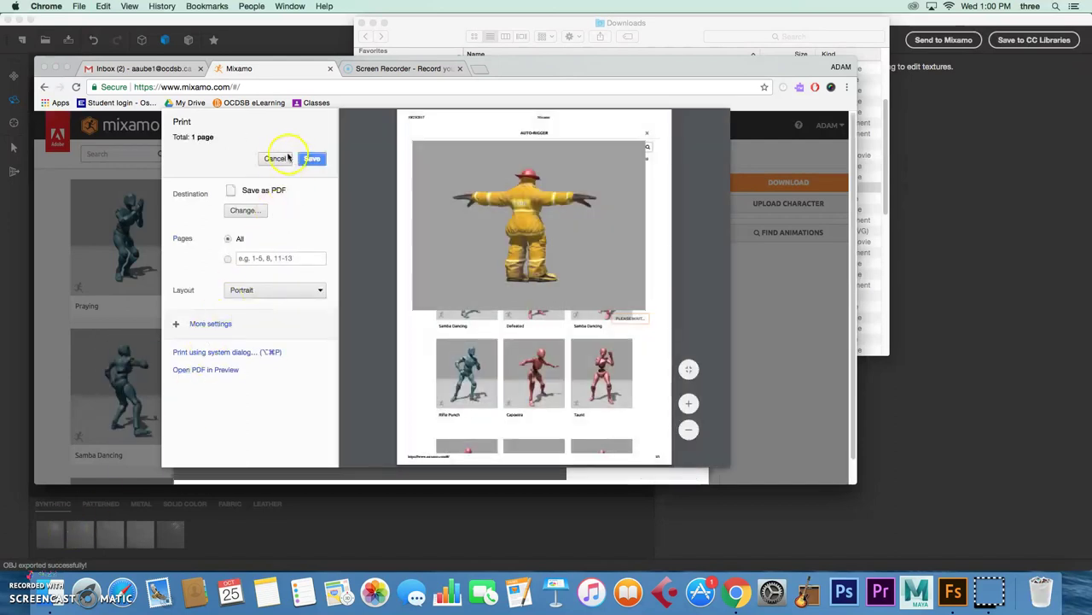
pyautogui.click(274, 159)
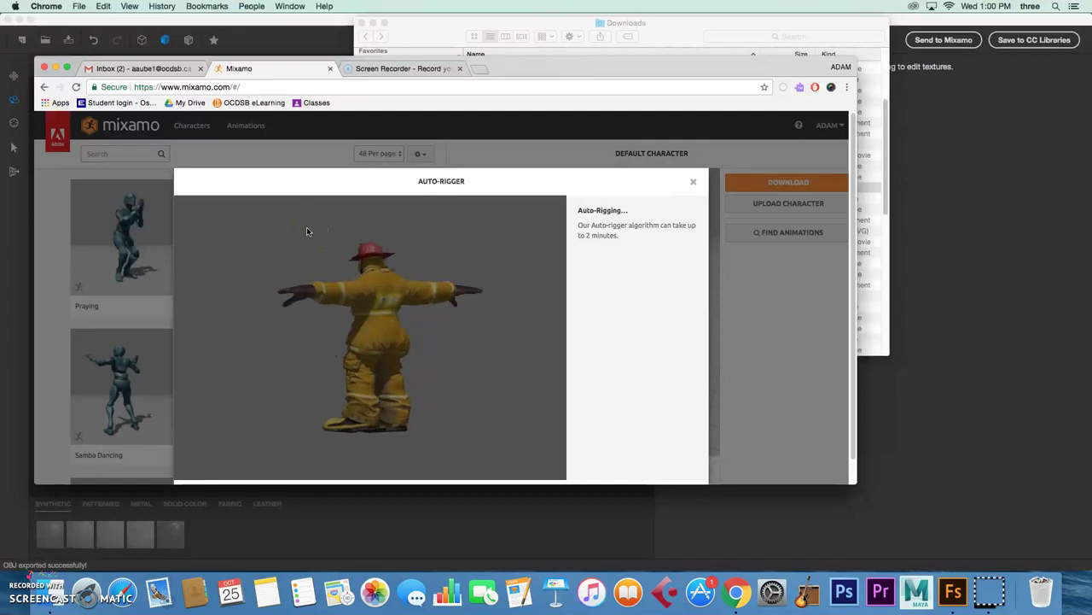
pyautogui.press('super+h')
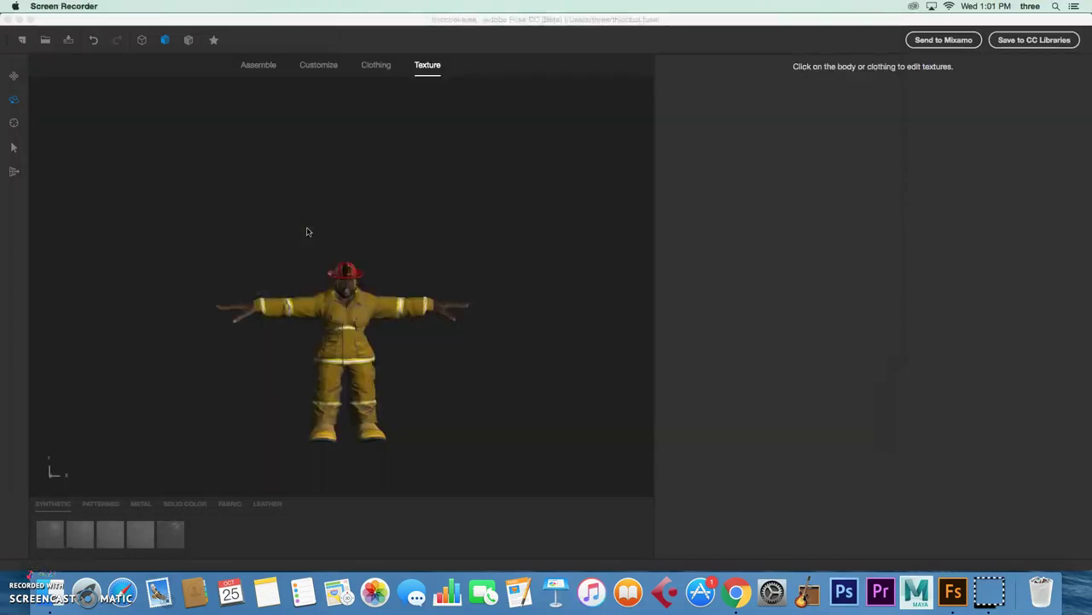
# - Return to the Mixamo window in Chrome and confirm the rigged firefighter character
pyautogui.click(737, 591)
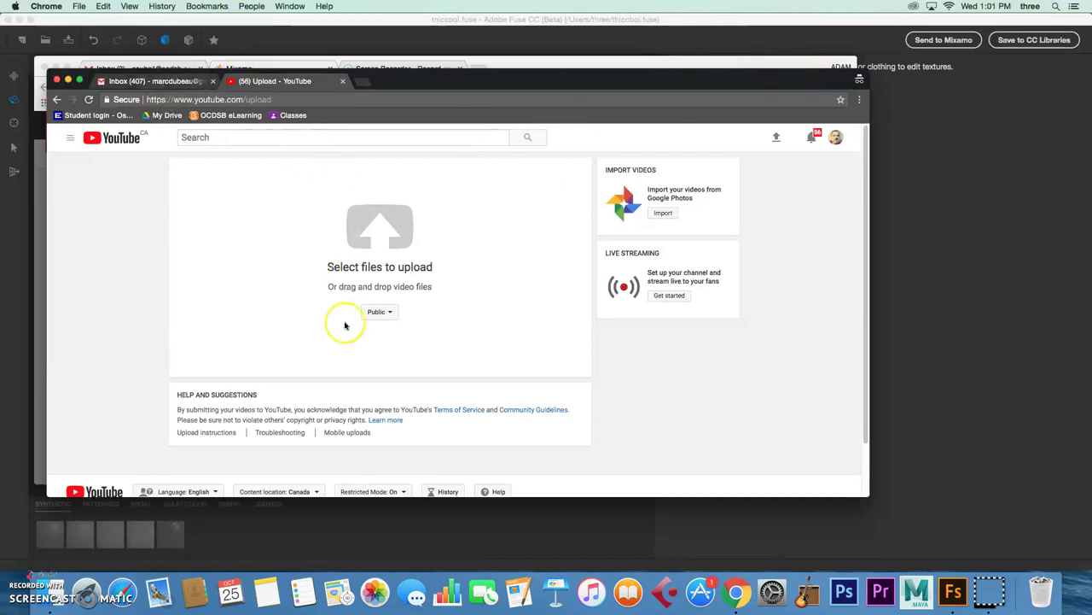
pyautogui.rightClick(737, 595)
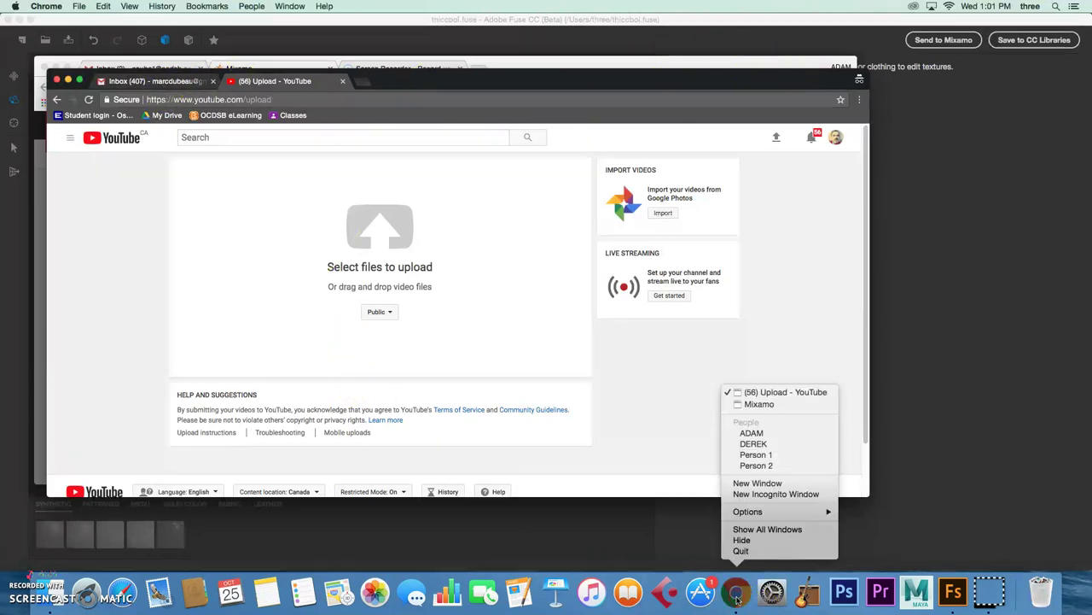
pyautogui.click(770, 404)
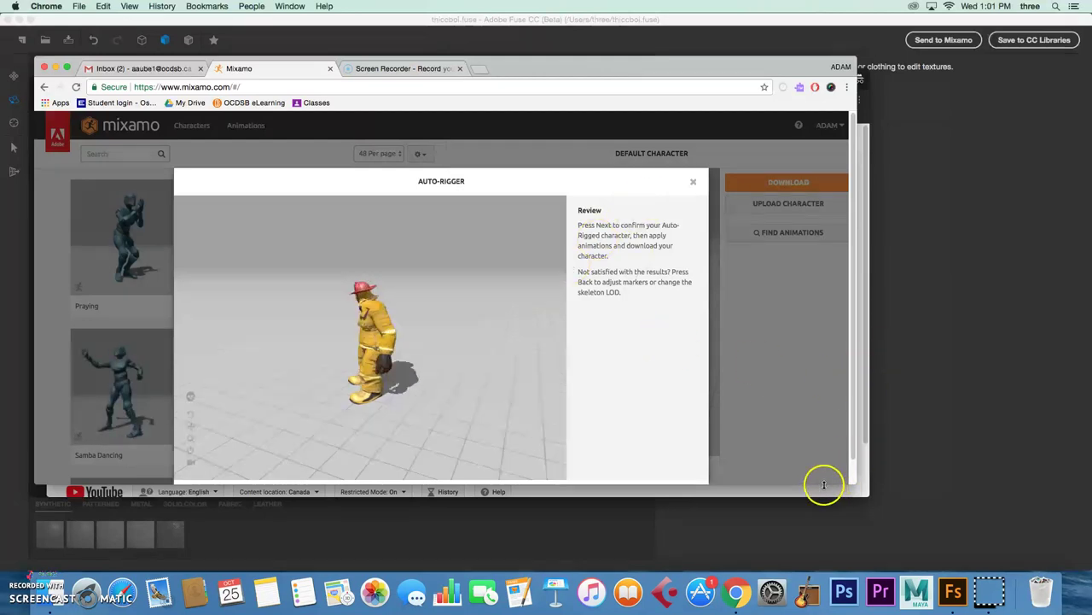
pyautogui.click(680, 504)
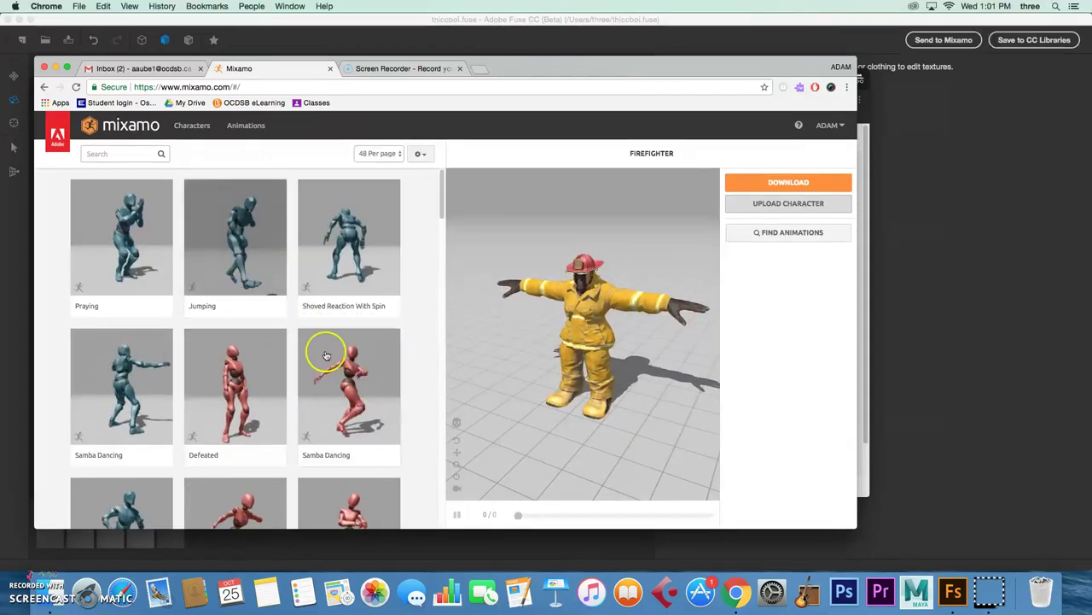
# - Search animations for 'boxing' and apply the first Boxing result to the firefighter
pyautogui.click(120, 153)
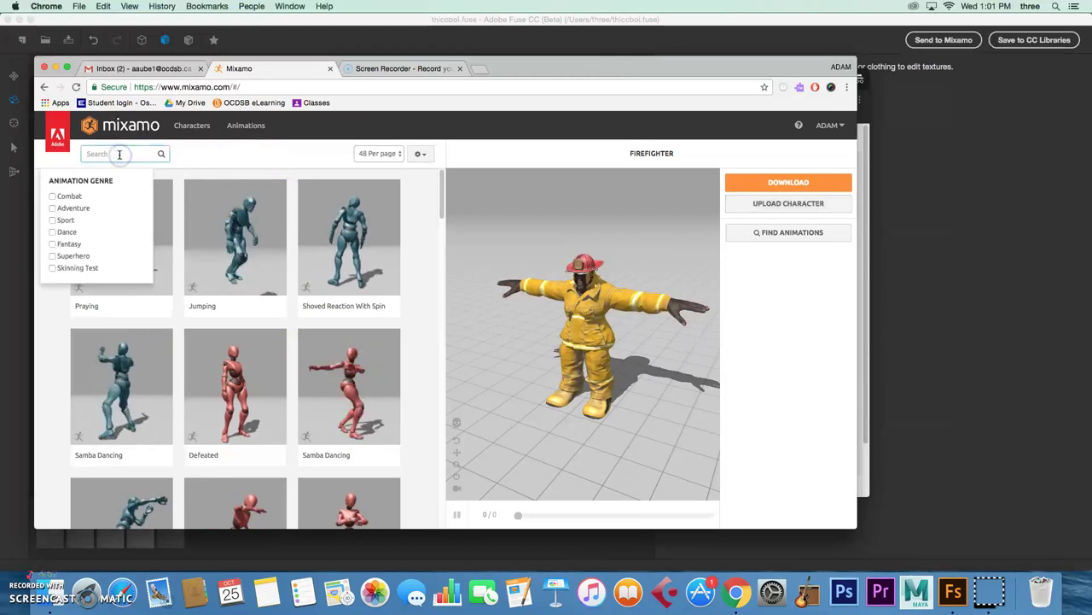
pyautogui.write('bx')
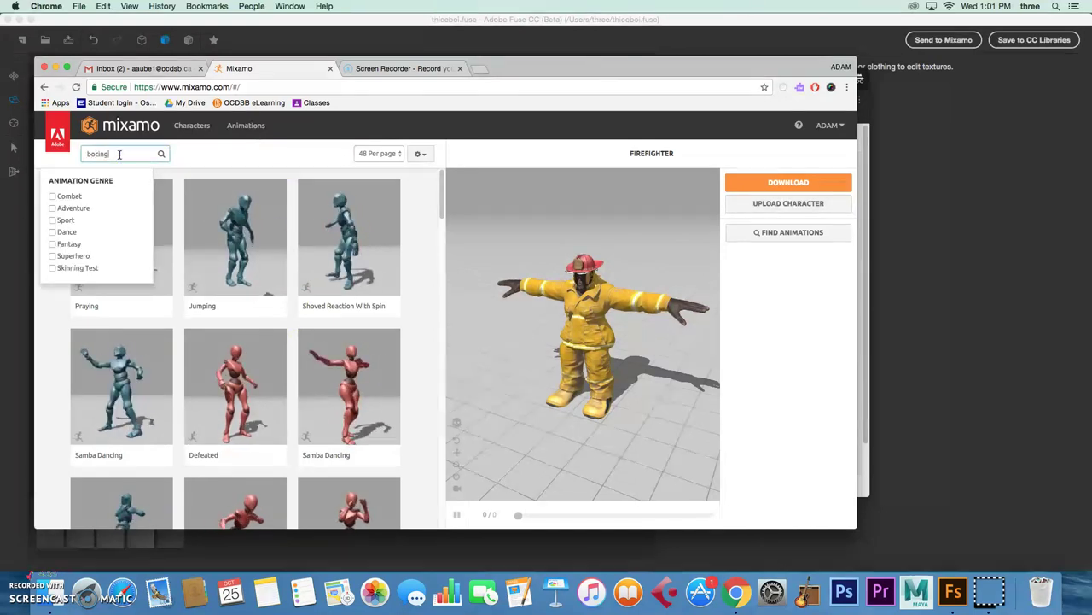
pyautogui.press('BackSpace')
pyautogui.press('BackSpace')
pyautogui.press('BackSpace')
pyautogui.write('xing')
pyautogui.press('Return')
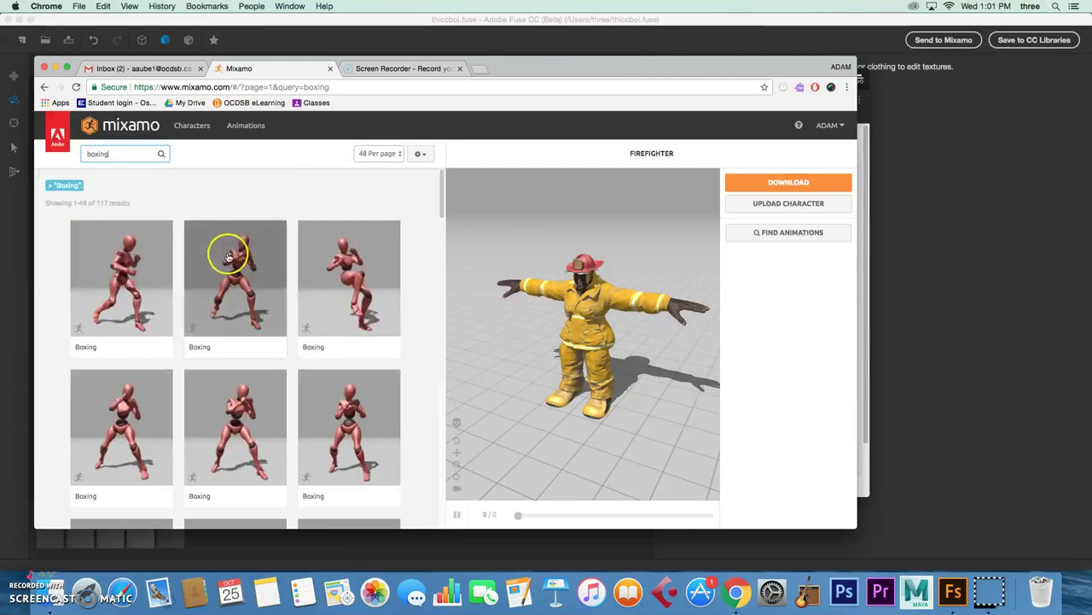
pyautogui.click(137, 274)
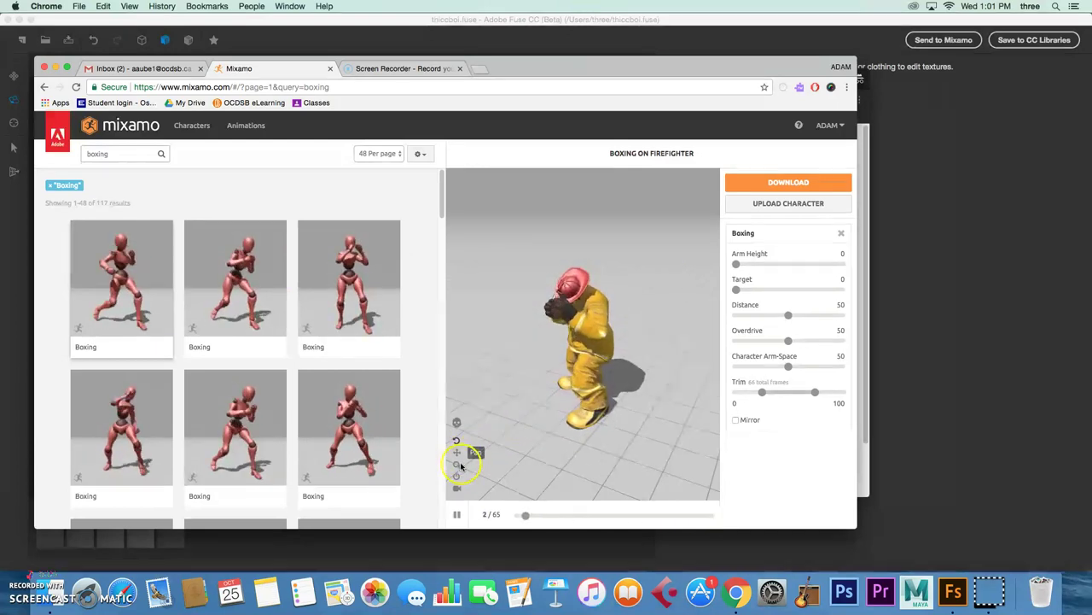
# - Download the Boxing firefighter as Collada (.dae) with skin, 30 fps and no keyframe reduction
pyautogui.moveTo(534, 435)
pyautogui.mouseDown()
pyautogui.moveTo(560, 410)
pyautogui.moveTo(537, 420)
pyautogui.mouseUp()
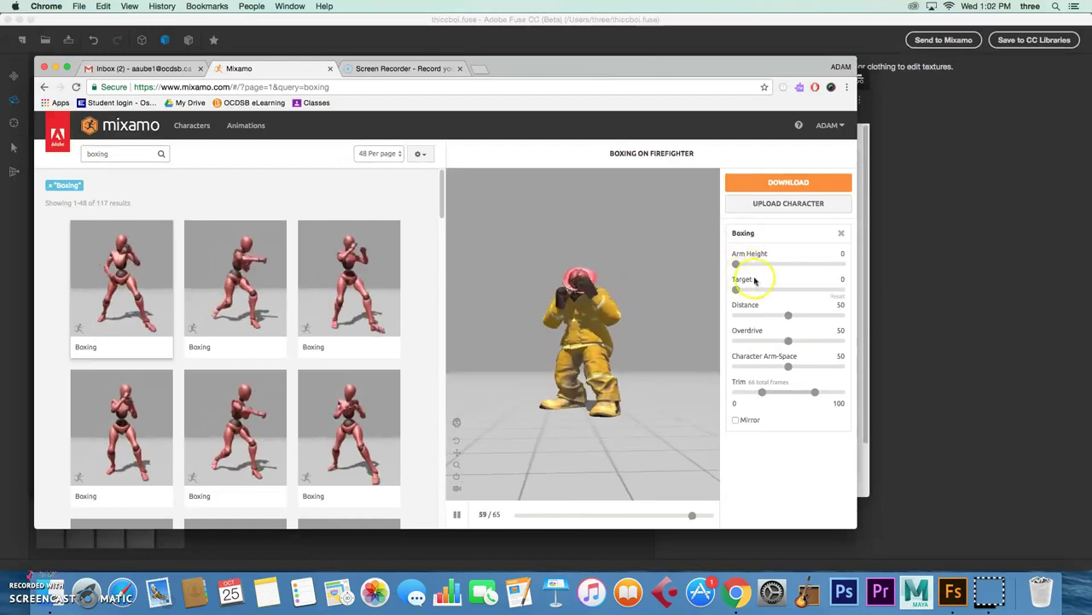
pyautogui.click(796, 184)
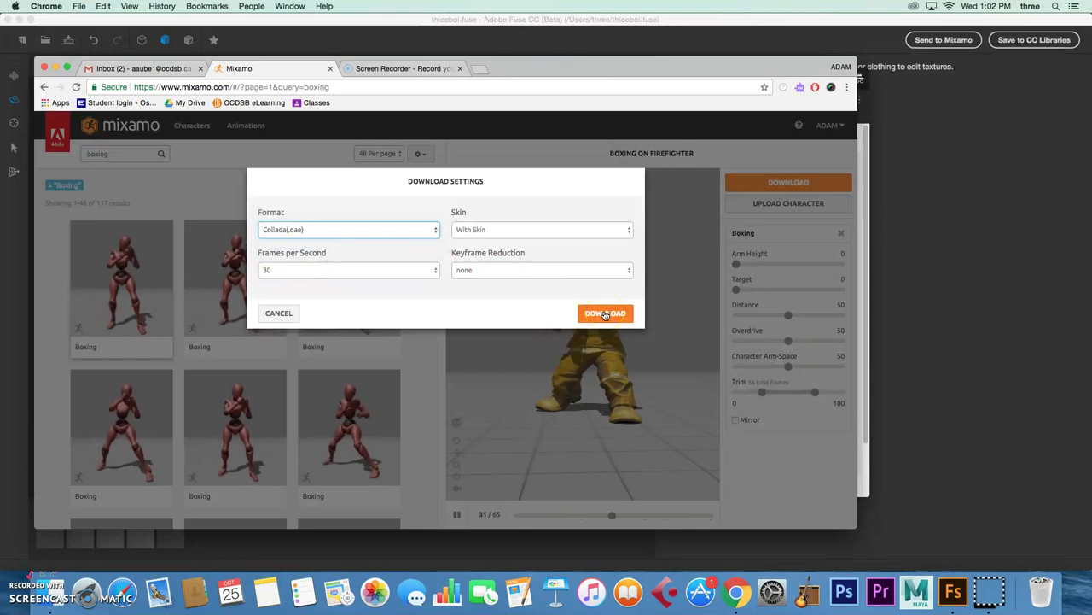
pyautogui.click(605, 315)
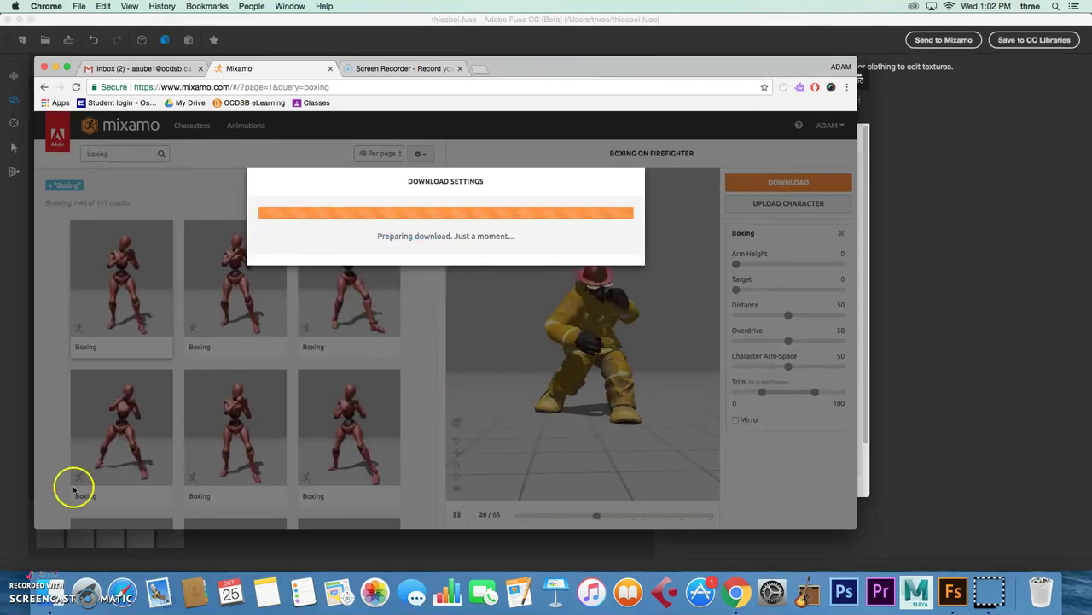